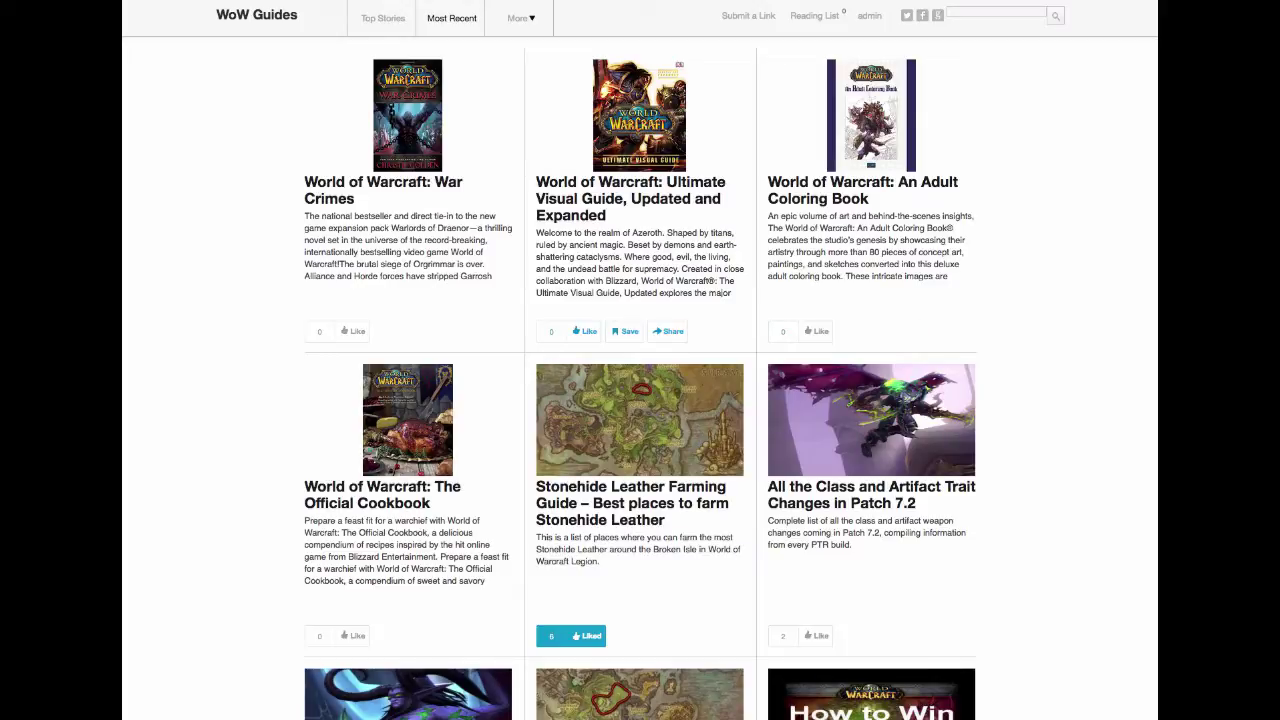
- Like and save the World of Warcraft: Ultimate Visual Guide post, and save the An Adult Coloring Book post
click(585, 331)
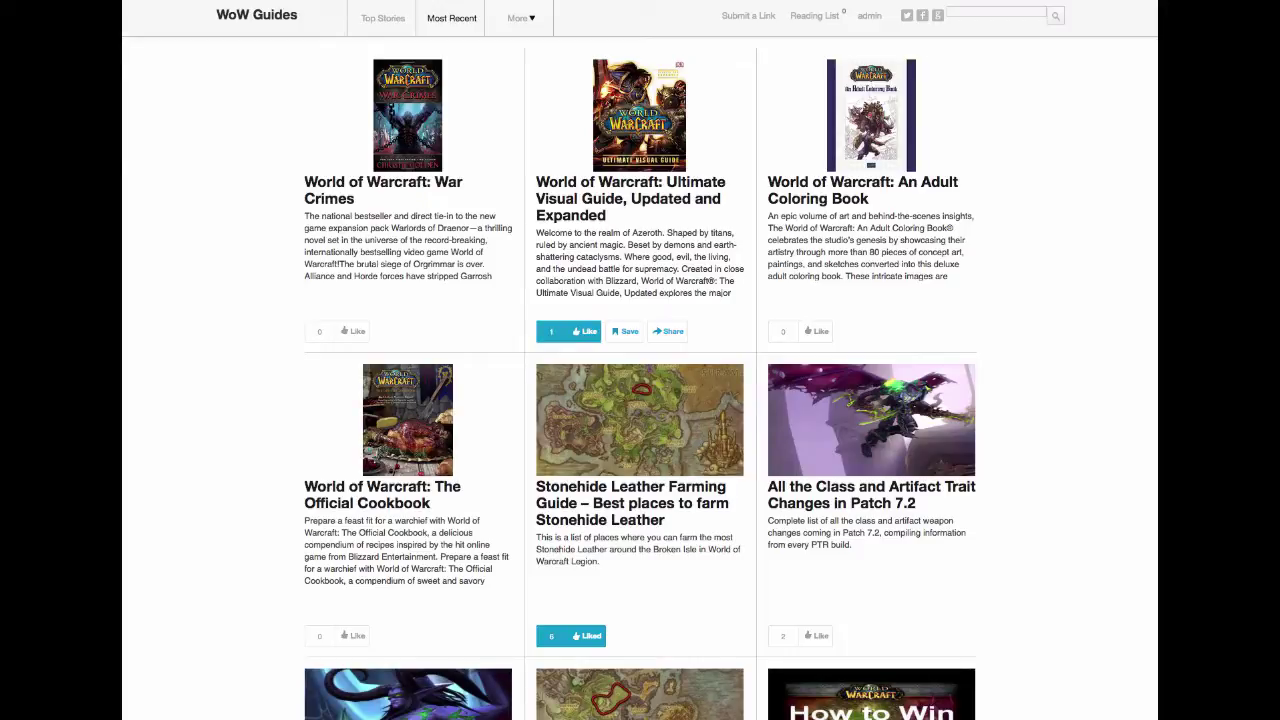
click(667, 331)
click(626, 332)
mouse_move(872, 260)
click(627, 331)
- Check the saved posts in the Reading List and return to the Most Recent posts
click(815, 16)
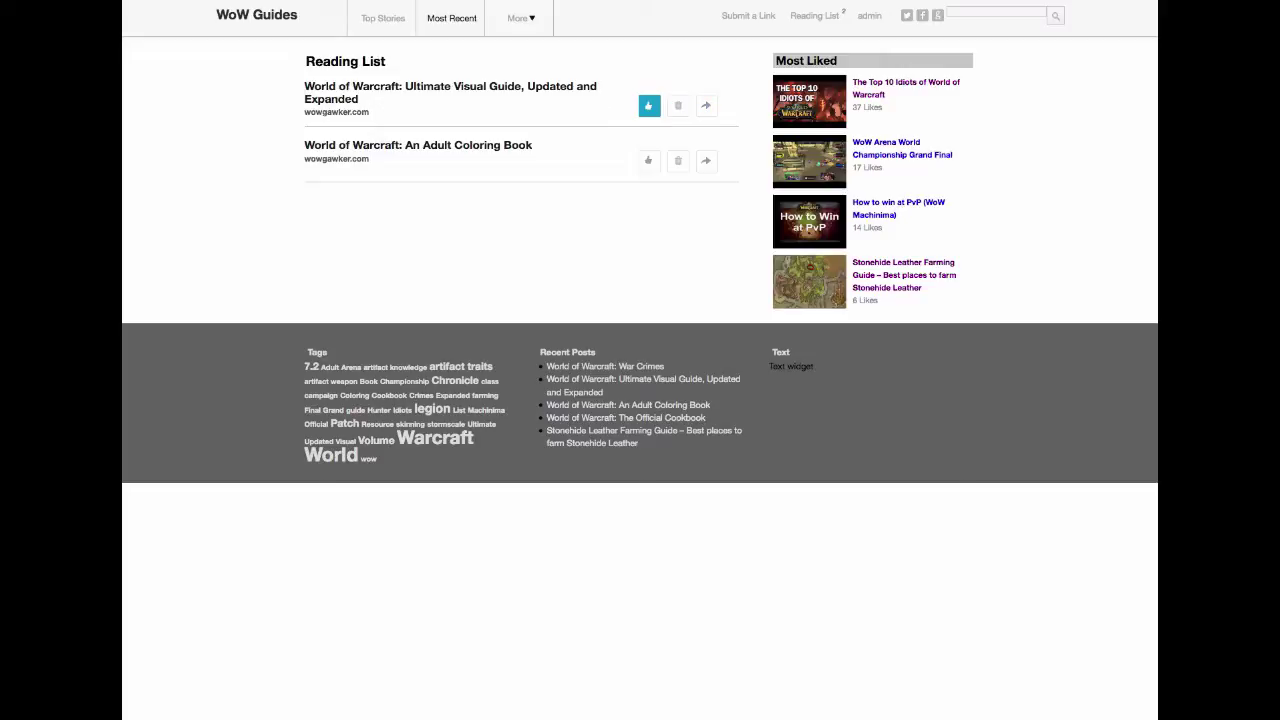
click(452, 18)
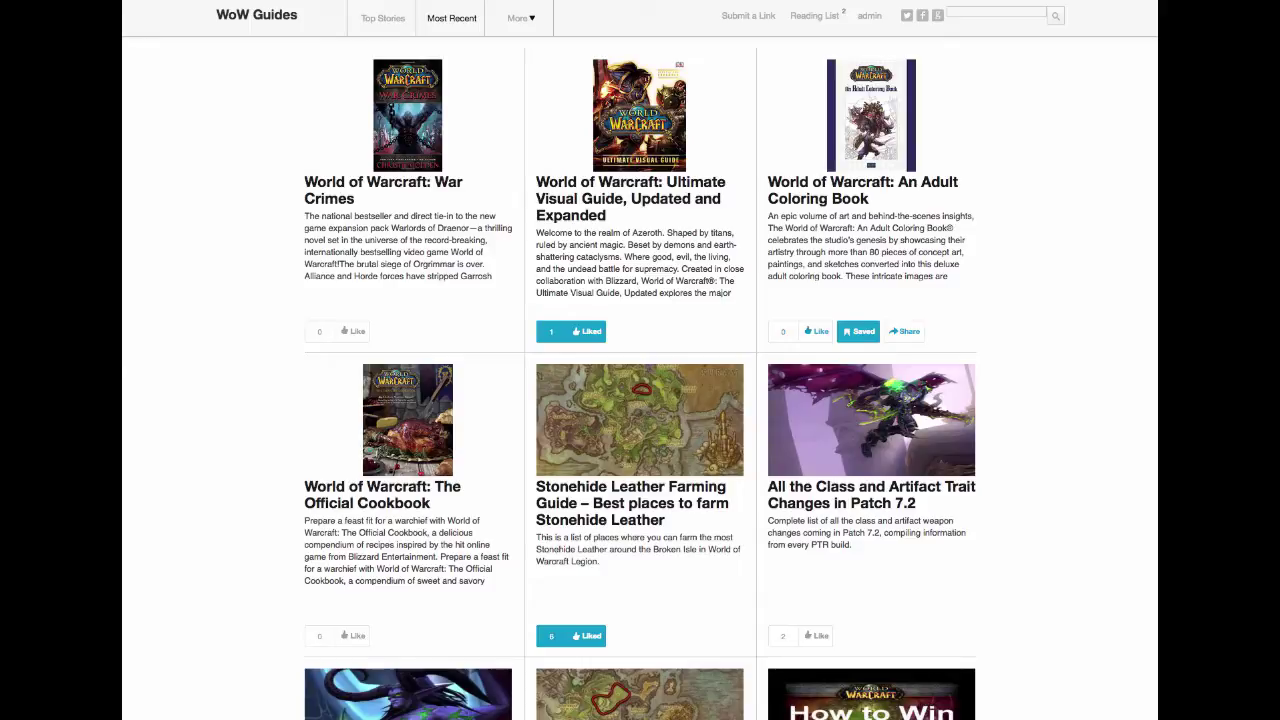
- Open the link submission page and examine the Submit It bookmarklet instructions and the share button codes
click(748, 16)
scroll(640, 378, down, 1)
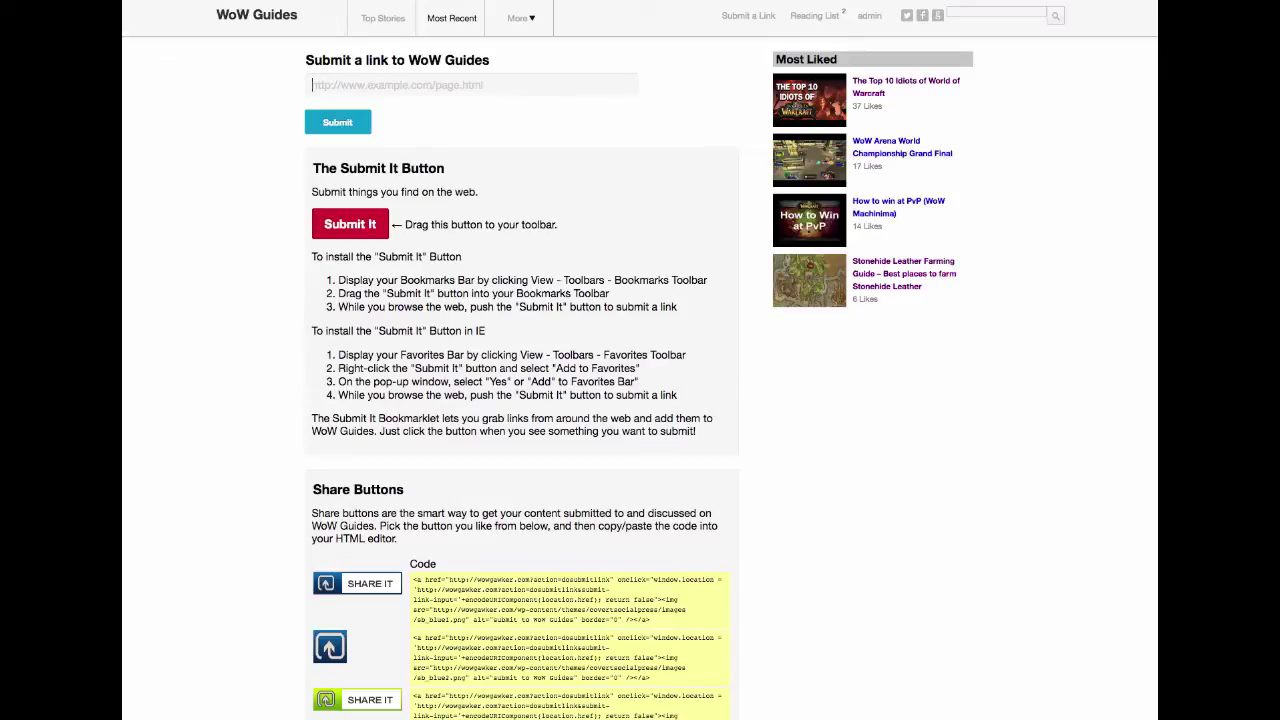
drag(350, 224, 448, 226)
scroll(640, 376, down, 5)
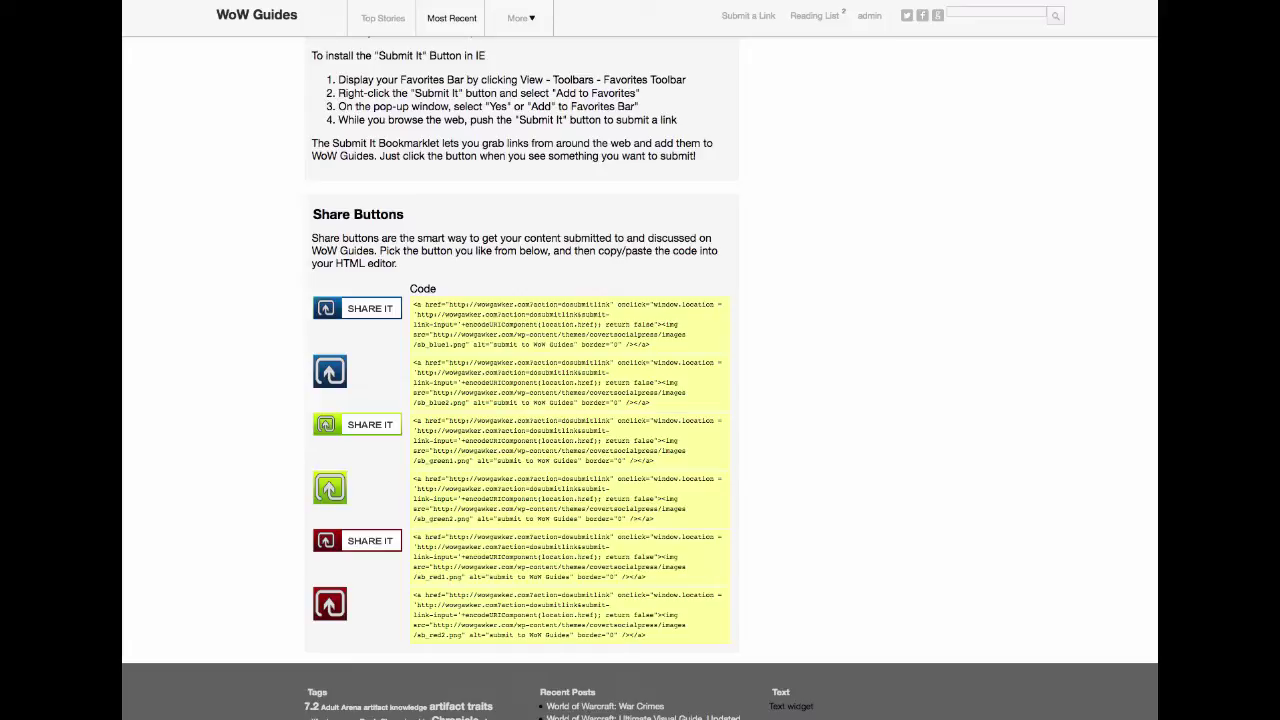
scroll(640, 400, up, 3)
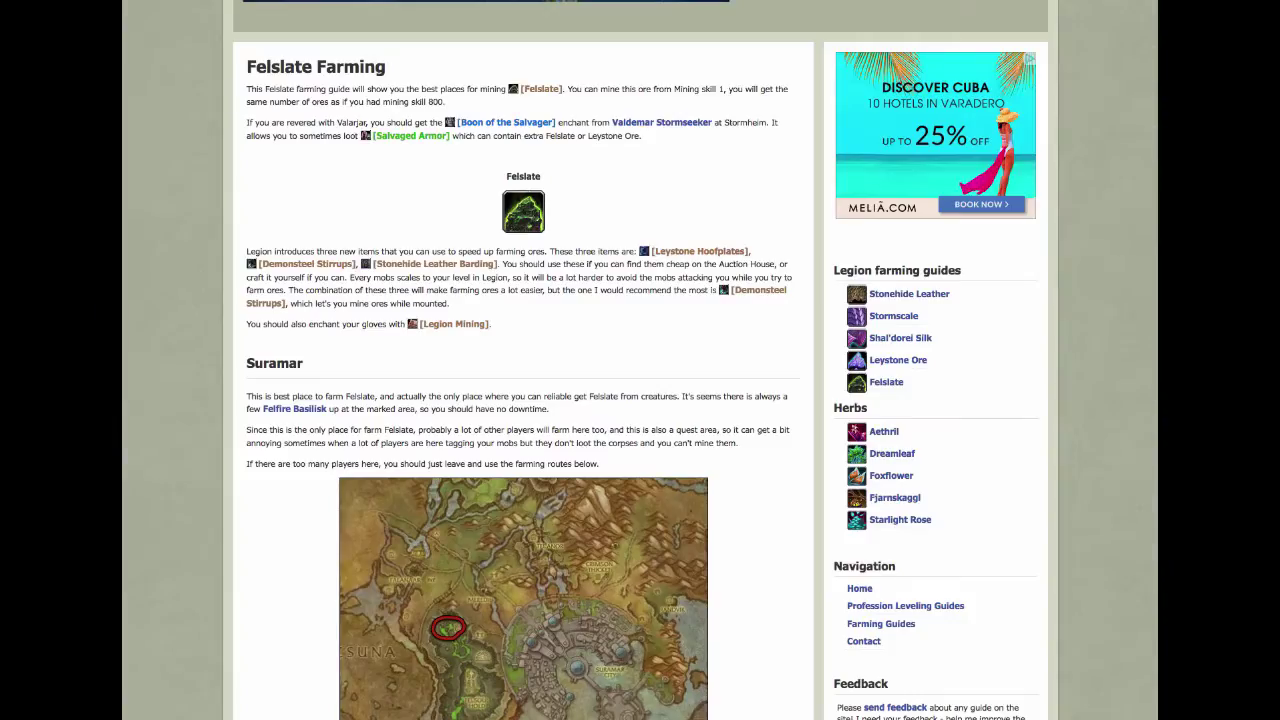
- Shorten the title of the submitted Felslate farming link to "Felslate Farming Guide", keeping the suggested description
scroll(640, 400, up, 3)
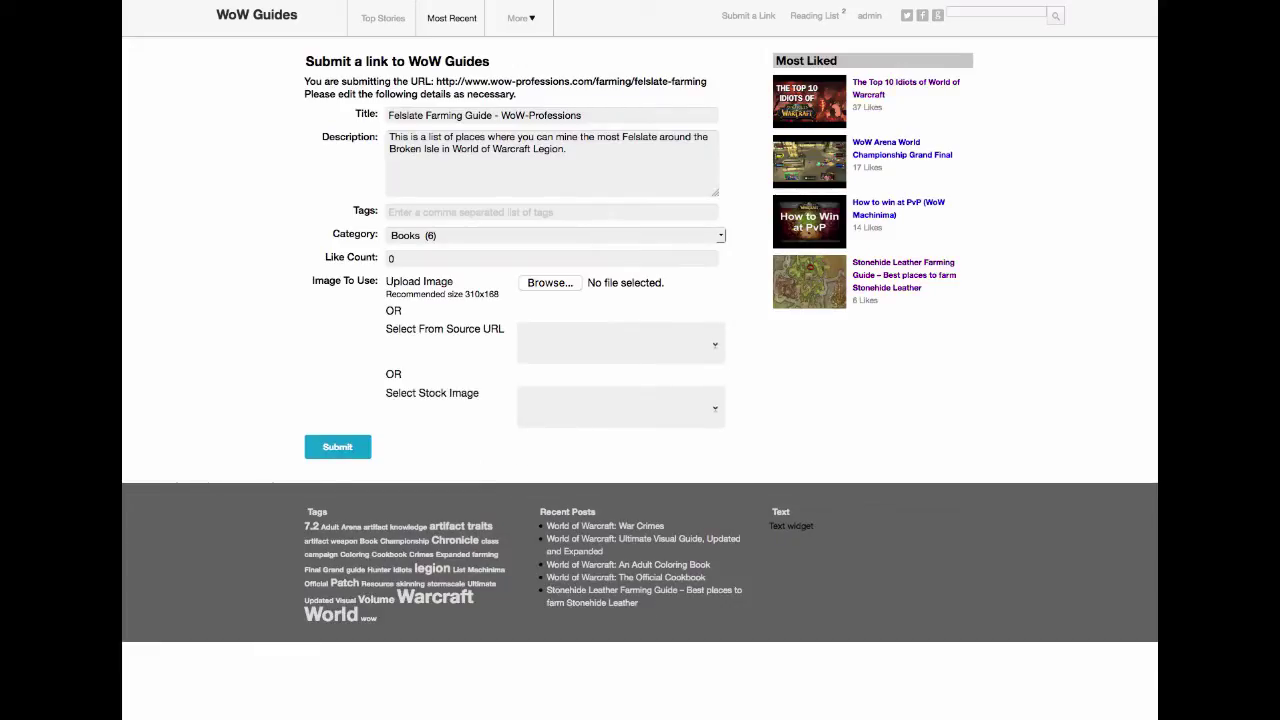
key(shift+End)
key(Delete)
key(Tab)
key(ctrl+a)
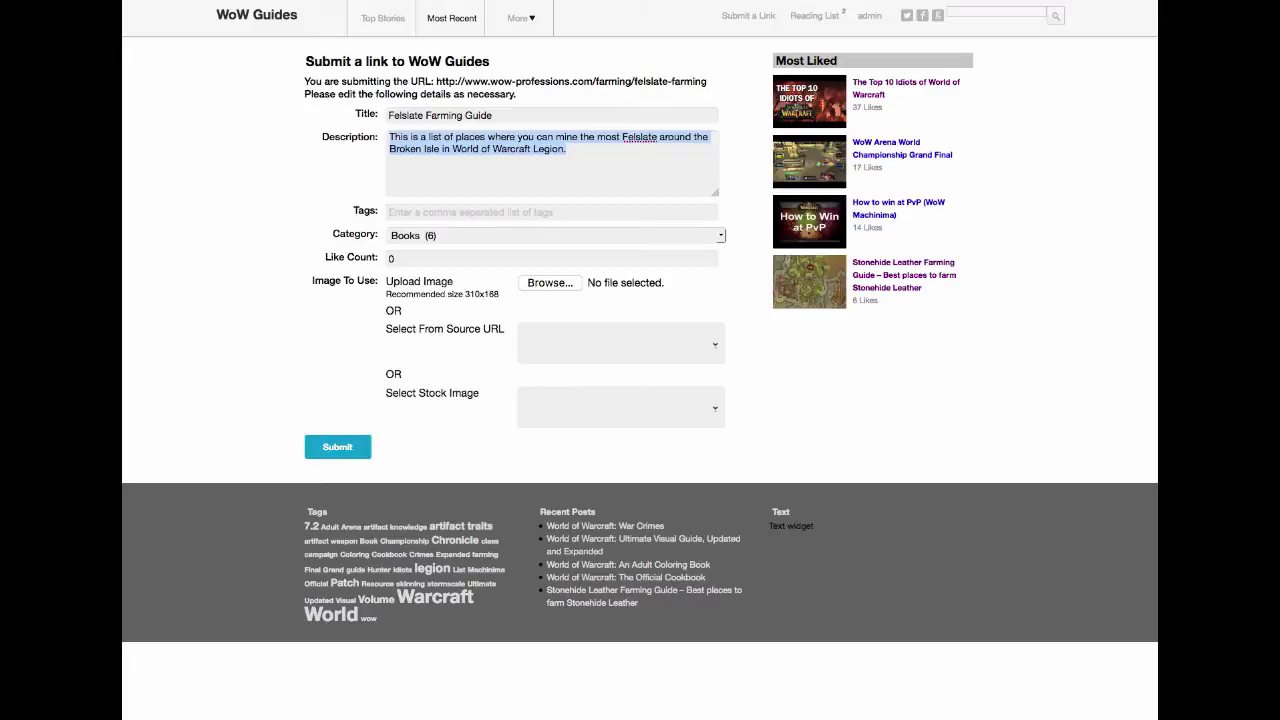
key(Right)
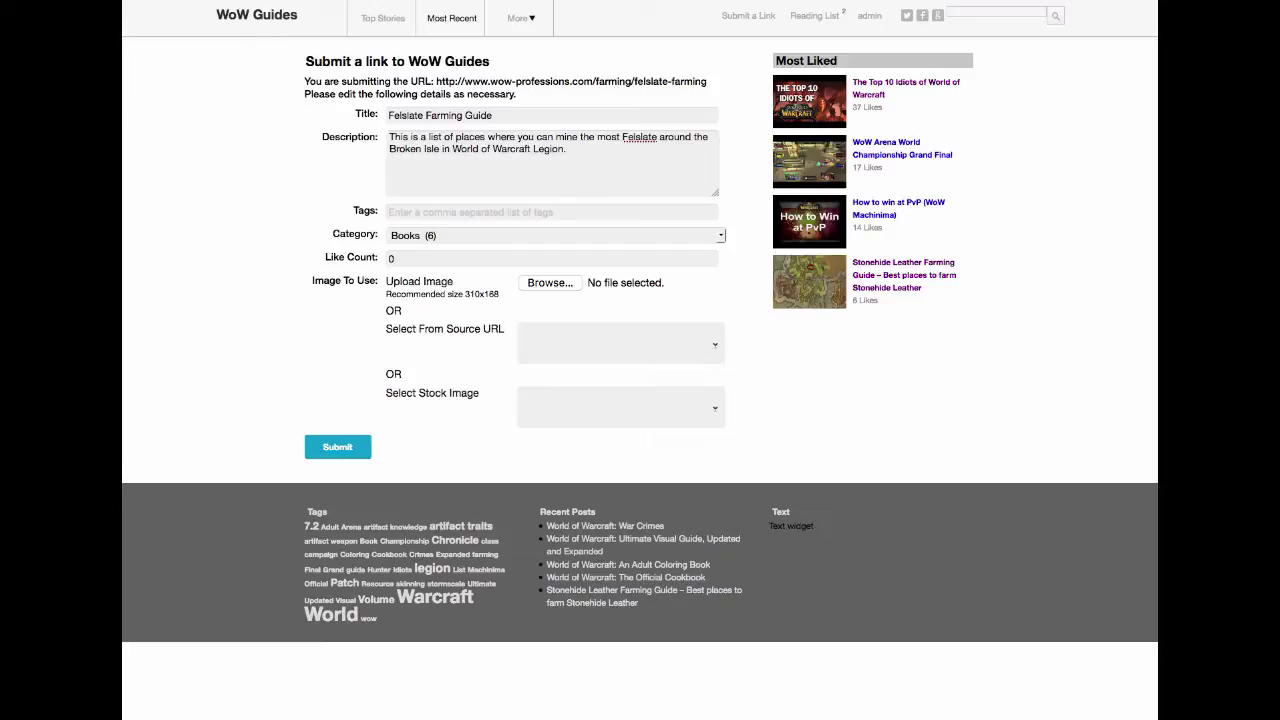
- Enter "Felslate, mining, farming" as the tags for the submitted link
key(Tab)
text(Felslate)
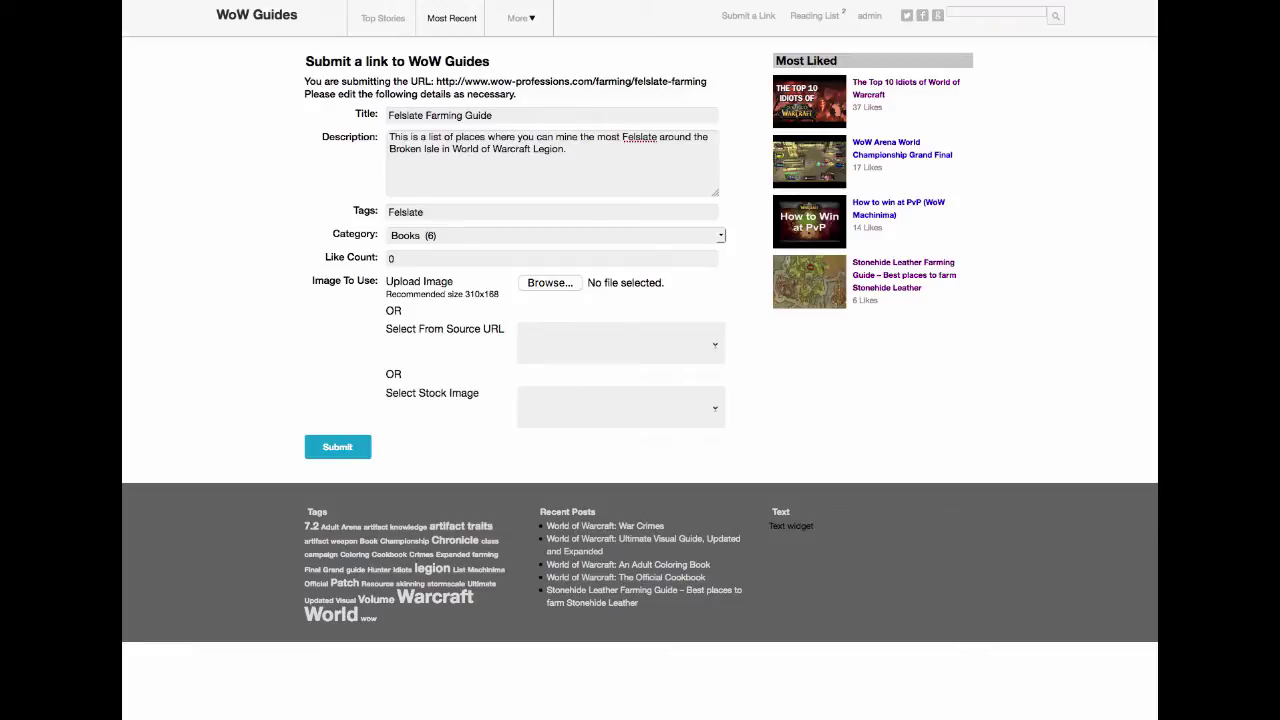
text(, mining, farming)
- Assign the submitted link to the Mining category and set its like count to 3
key(Tab)
key(space)
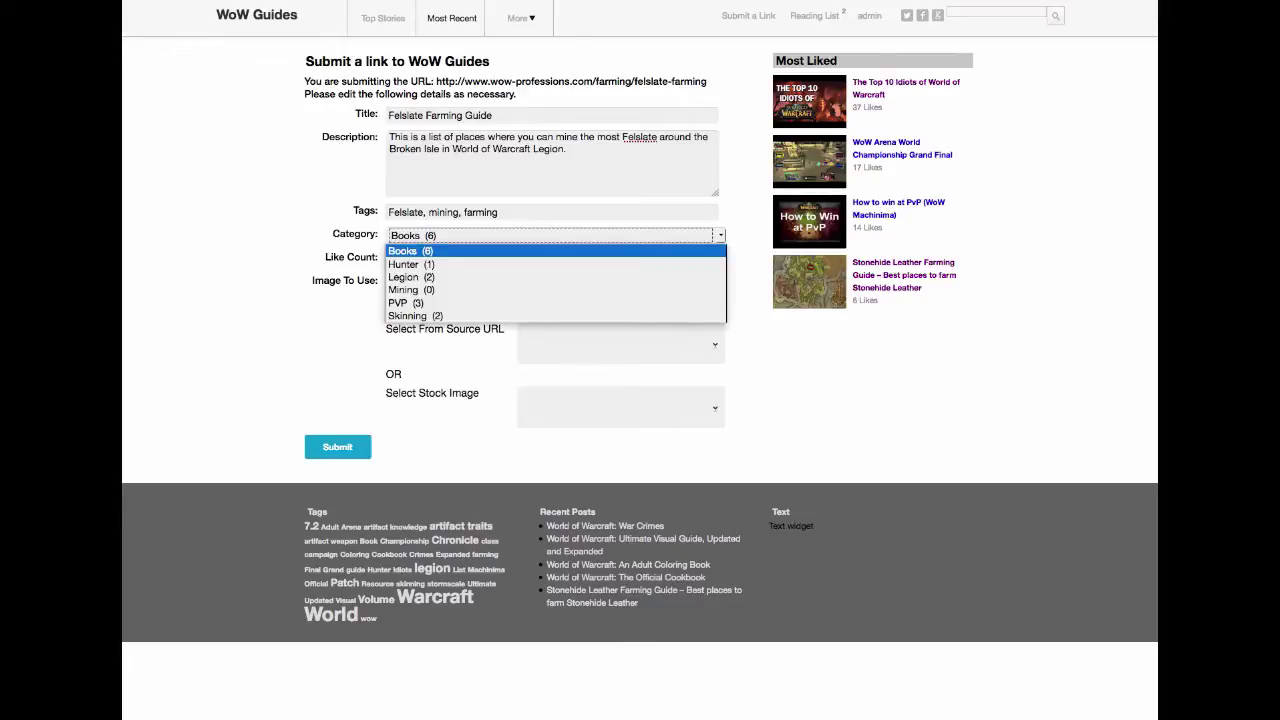
key(Down)
key(Down)
key(Down)
key(Down)
key(Down)
key(Up)
key(Up)
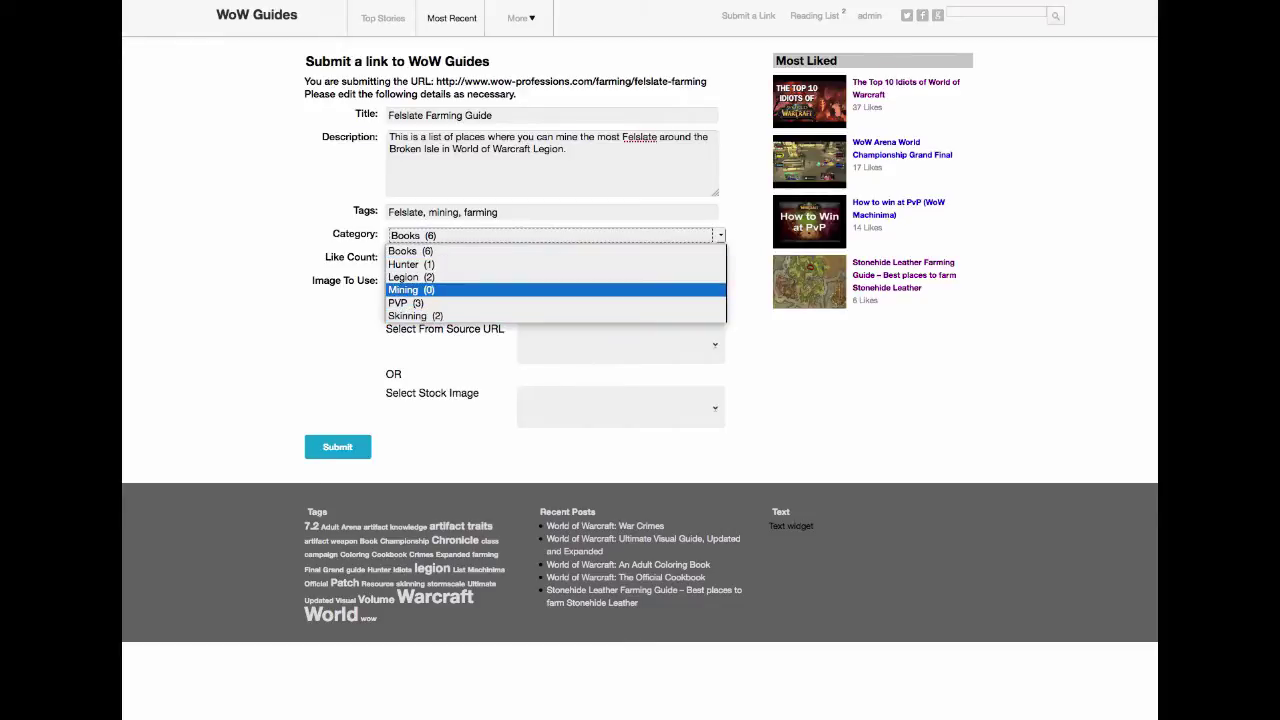
key(Down)
key(Up)
key(Return)
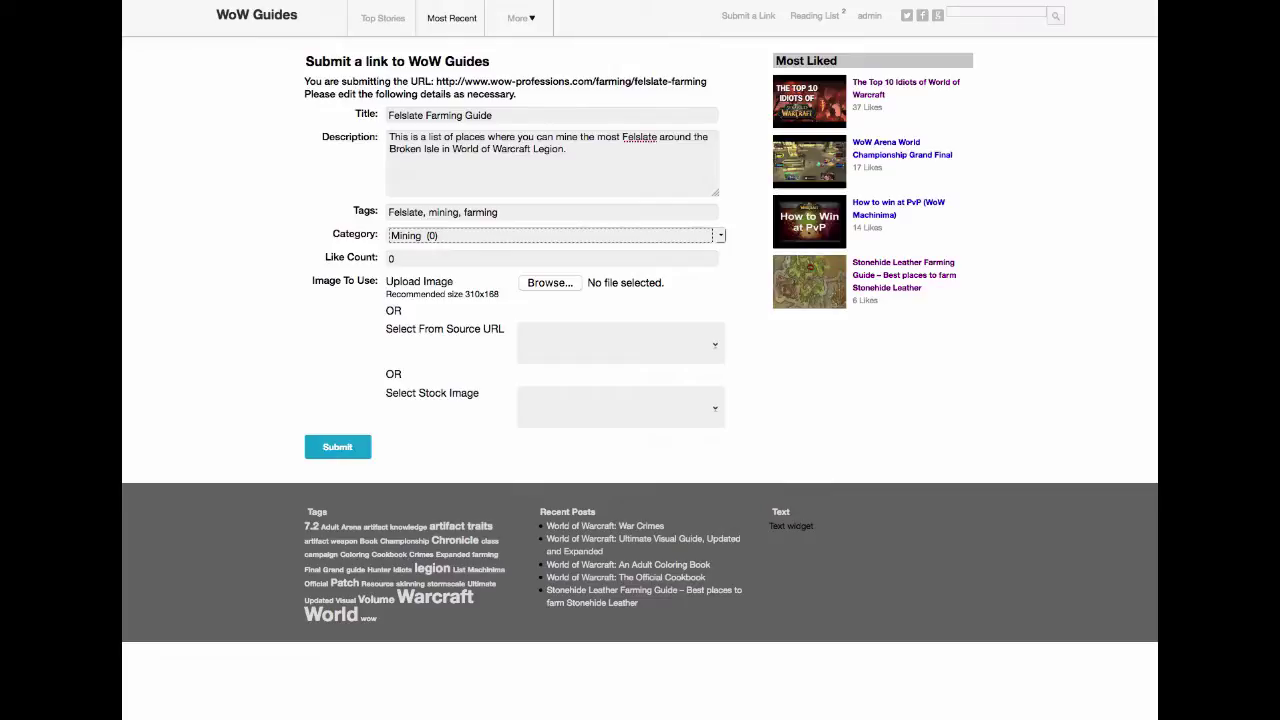
key(Tab)
text(3)
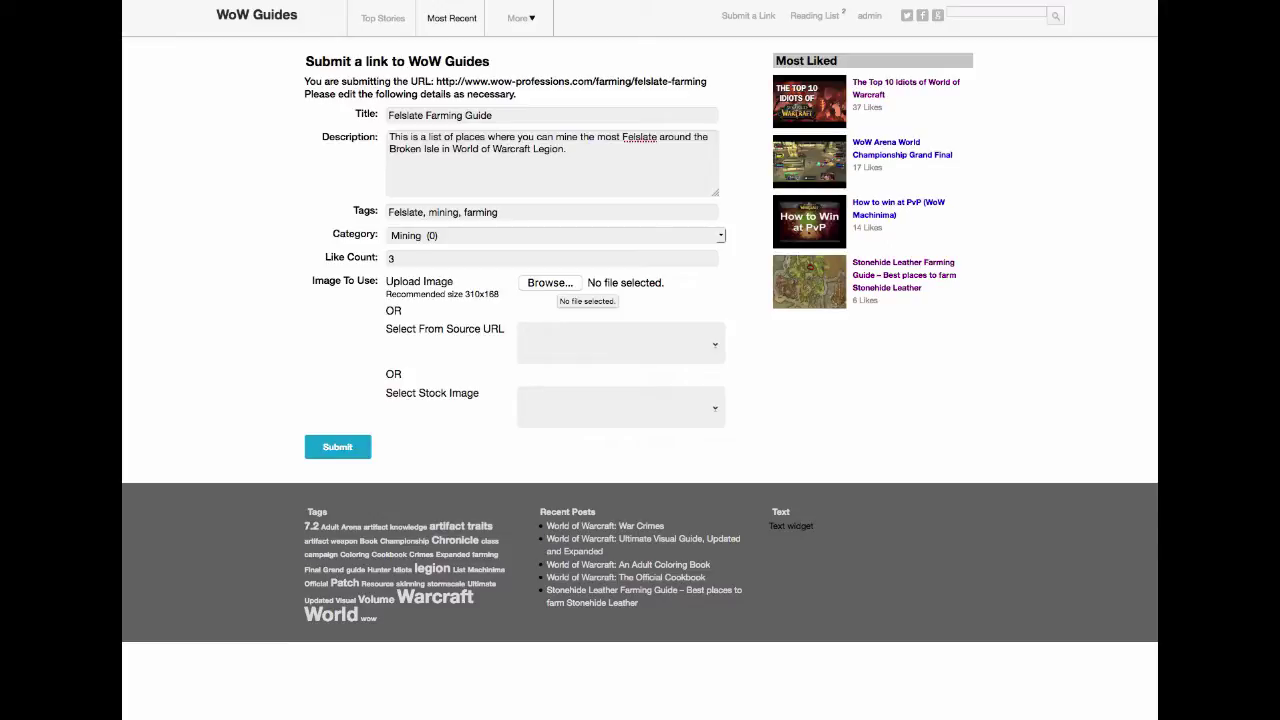
- Choose the map with the red-circled area from the source URL images as the post image
click(622, 344)
scroll(624, 424, down, 3)
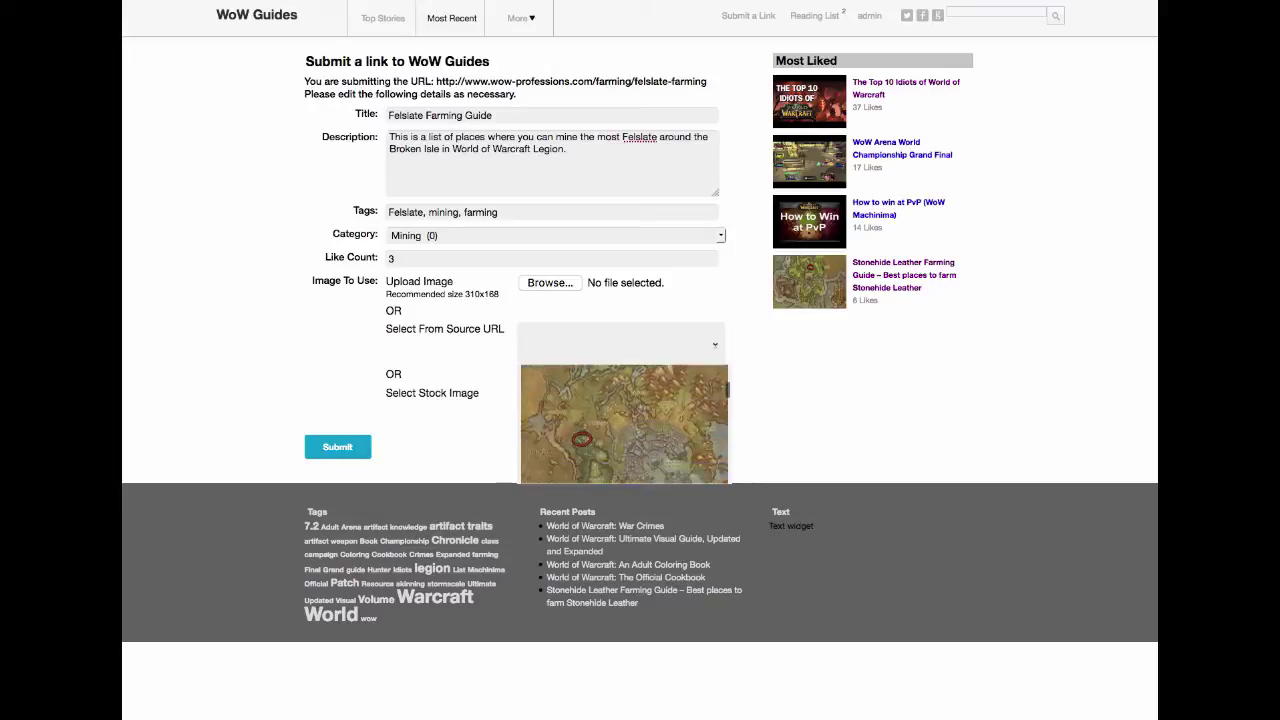
scroll(624, 424, down, 5)
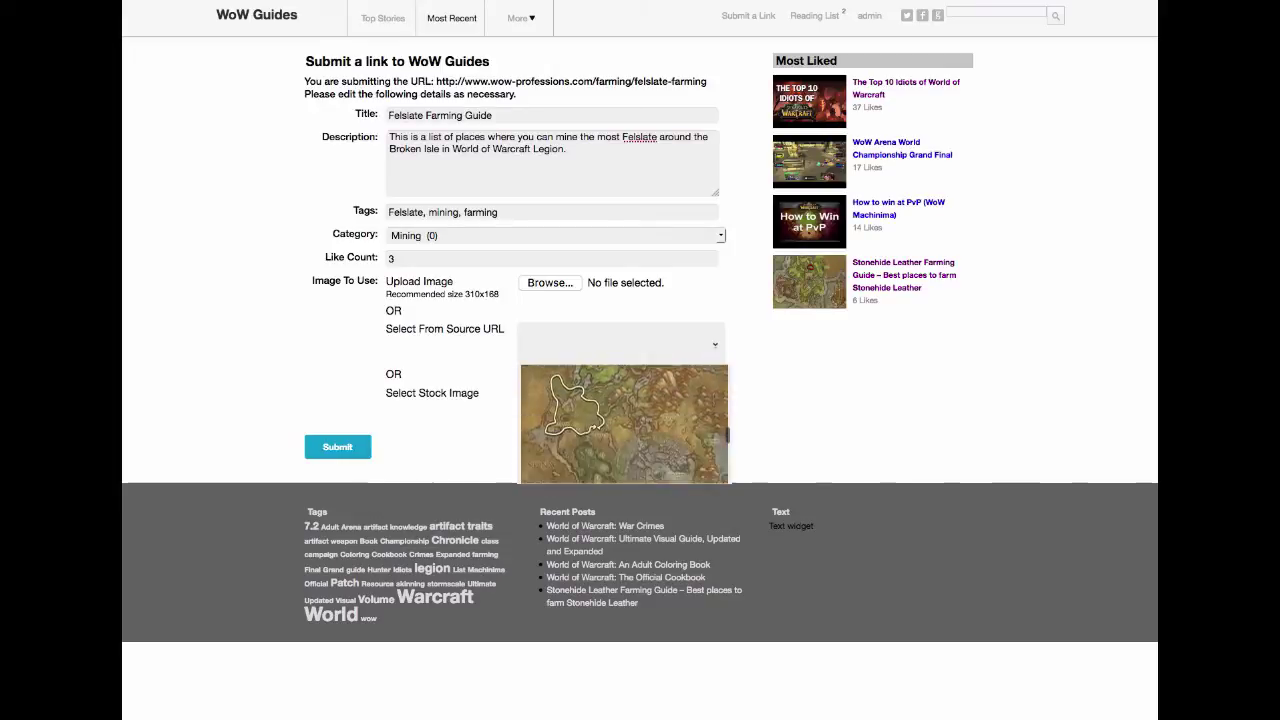
scroll(624, 424, up, 4)
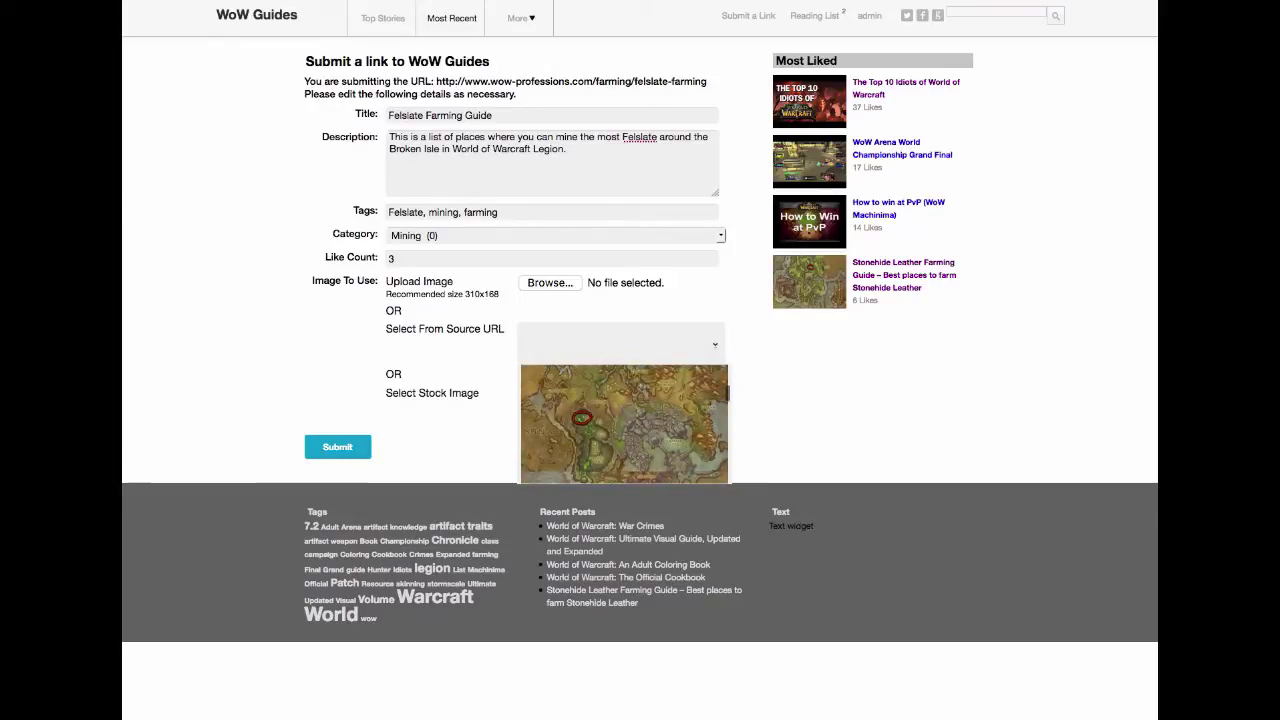
click(624, 424)
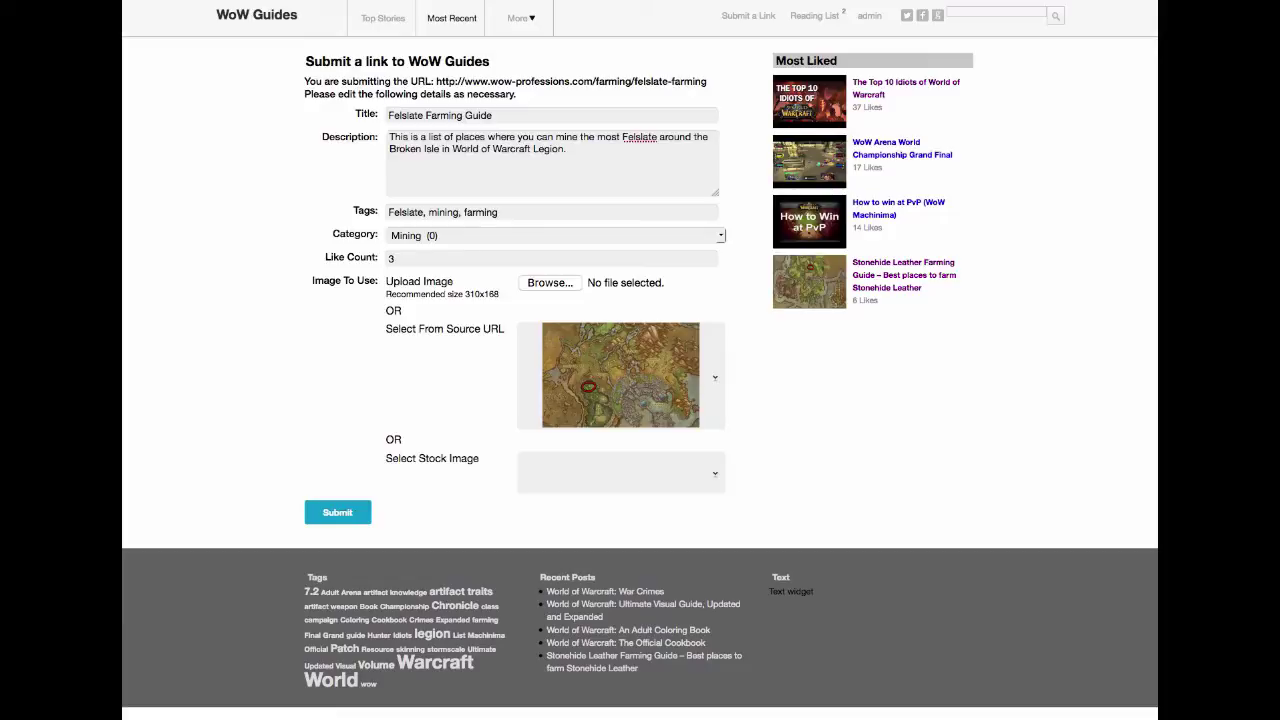
- Look through the stock image choices and submit the Felslate Farming Guide link
click(621, 473)
scroll(624, 554, down, 5)
scroll(624, 554, down, 3)
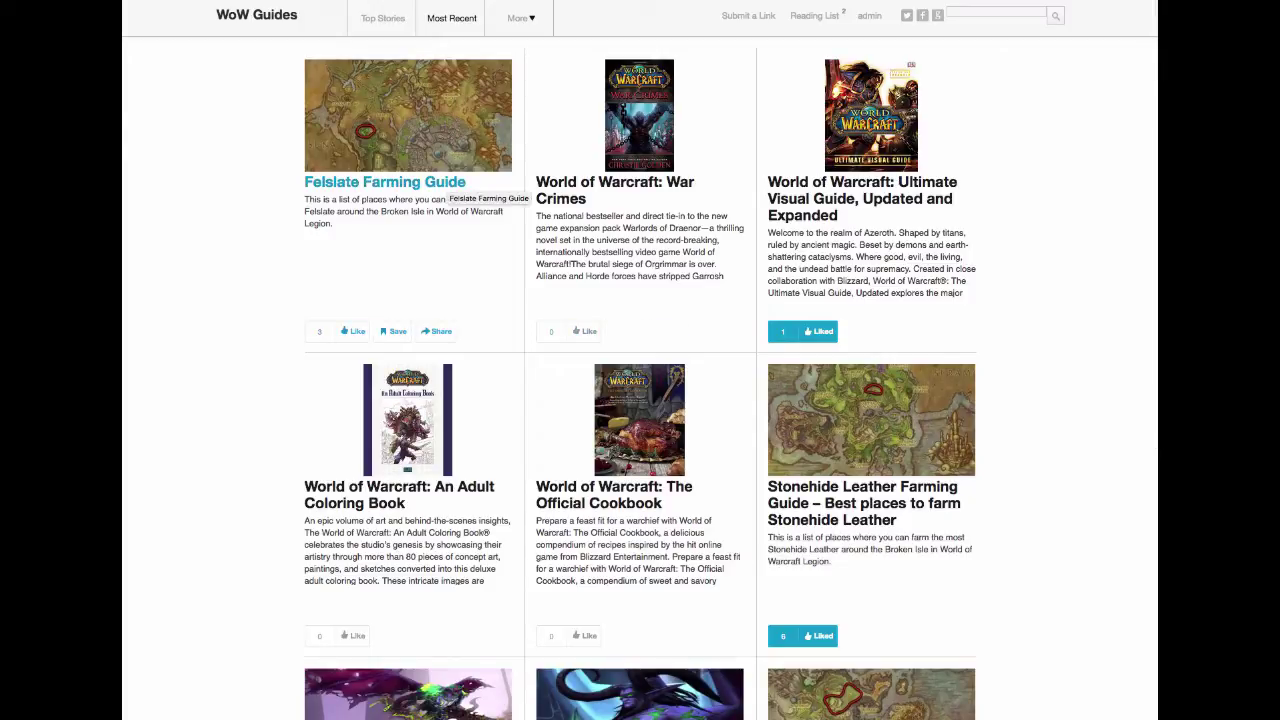
- View the published Felslate Farming Guide post in a new tab and return to the Most Recent posts
right_click(431, 180)
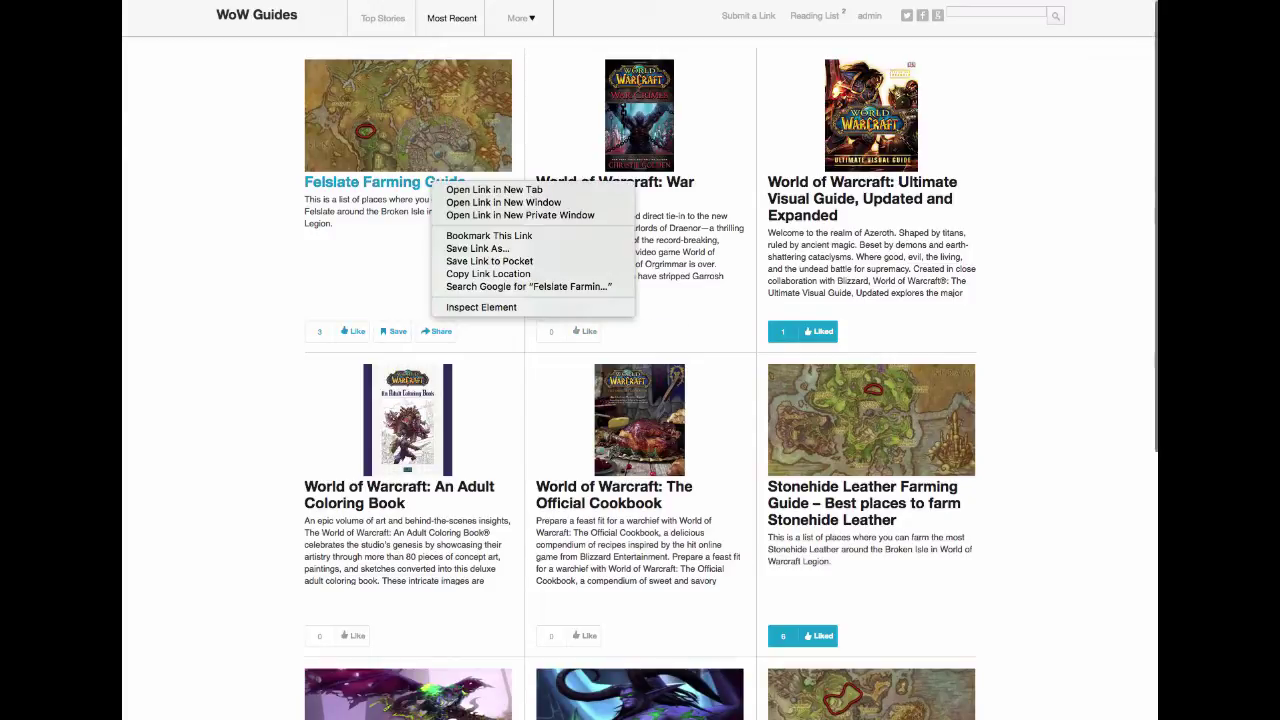
click(480, 190)
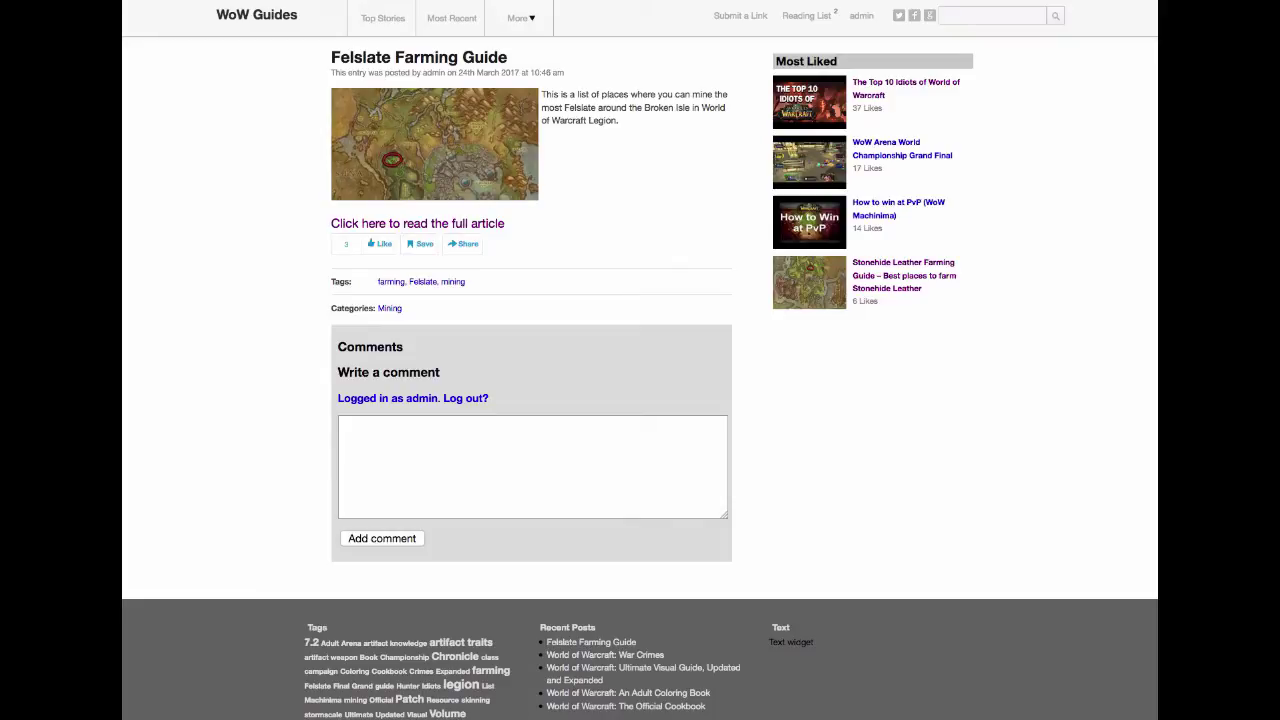
click(452, 18)
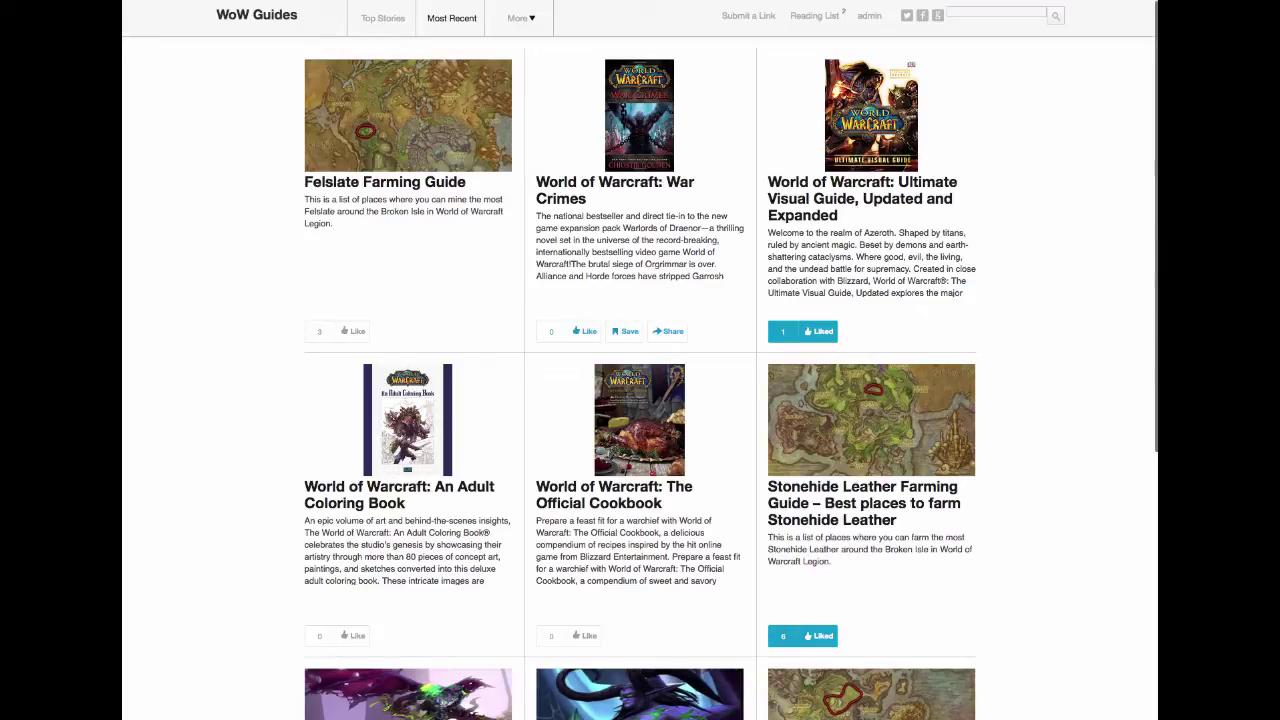
- Sign out of the site and try to like the Felslate Farming Guide and War Crimes posts as a visitor
mouse_move(872, 17)
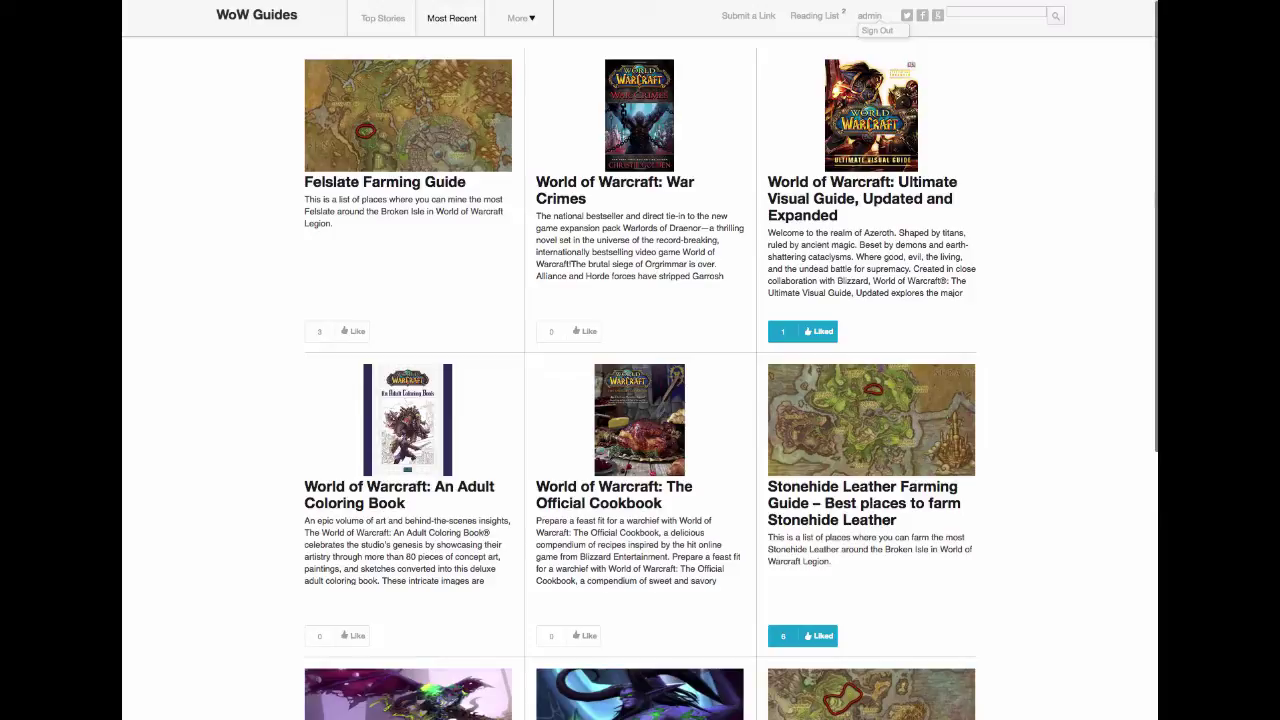
click(877, 30)
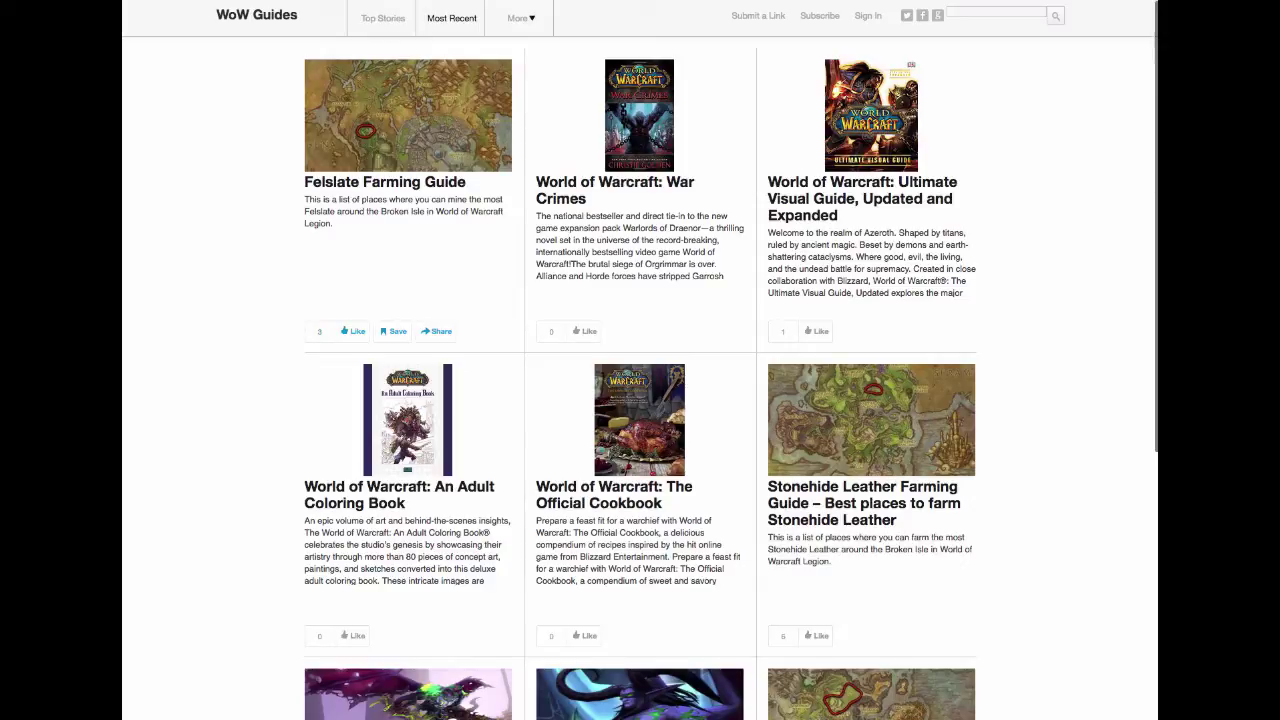
click(354, 331)
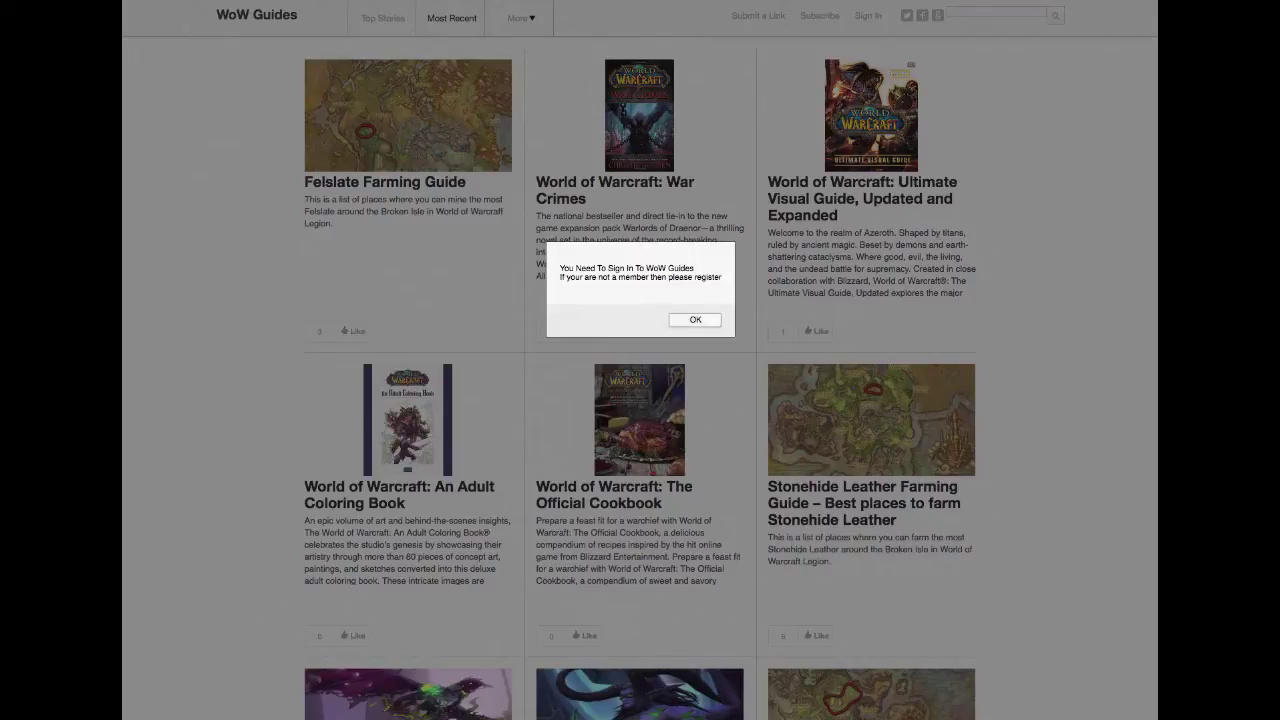
key(Return)
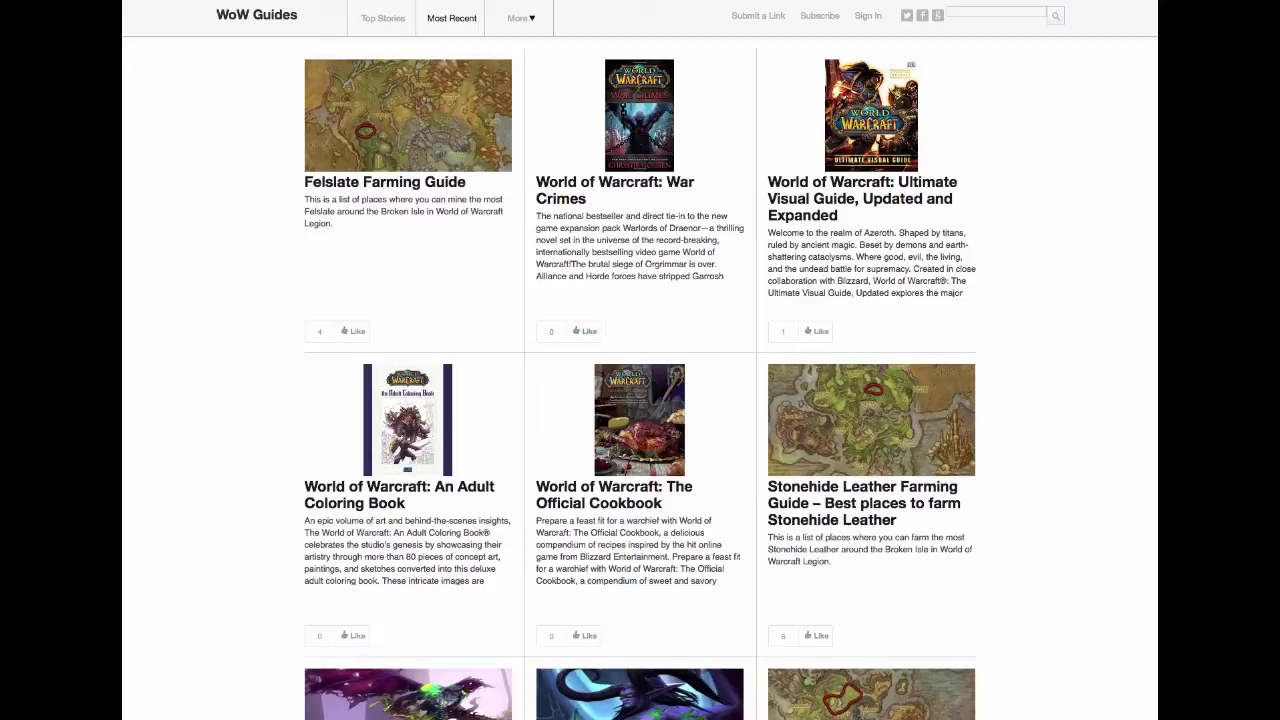
click(585, 331)
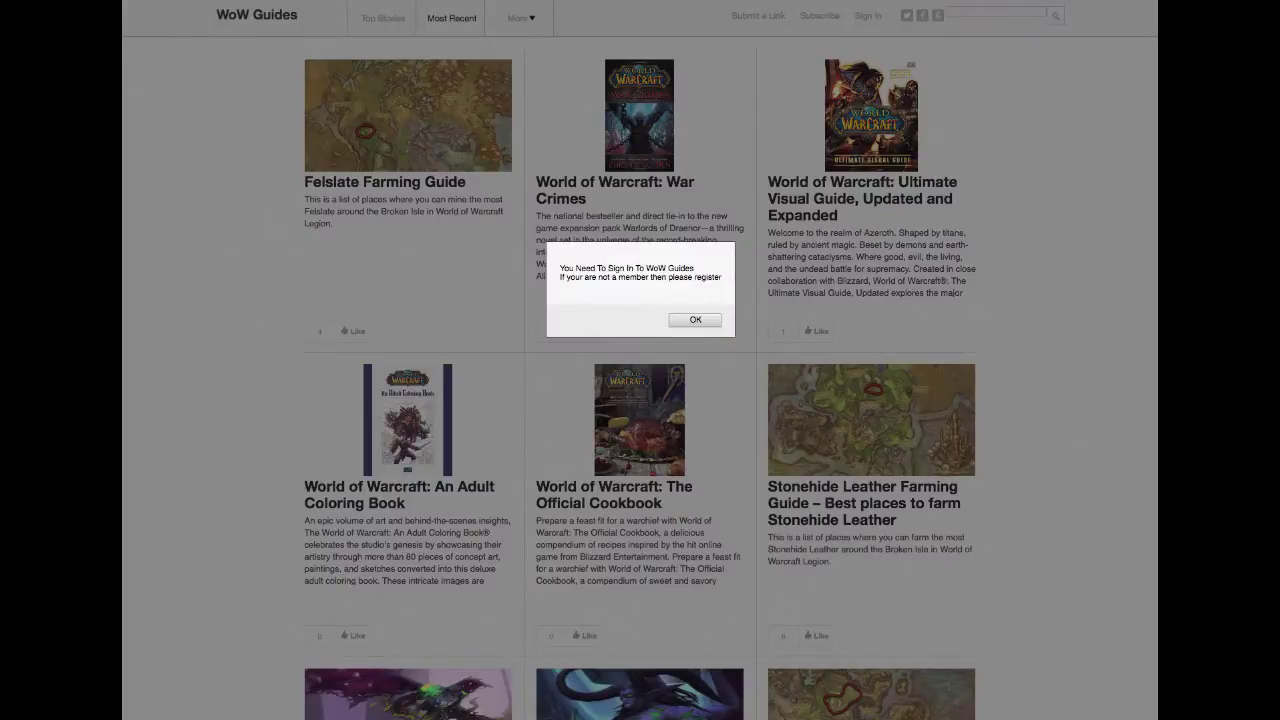
key(Return)
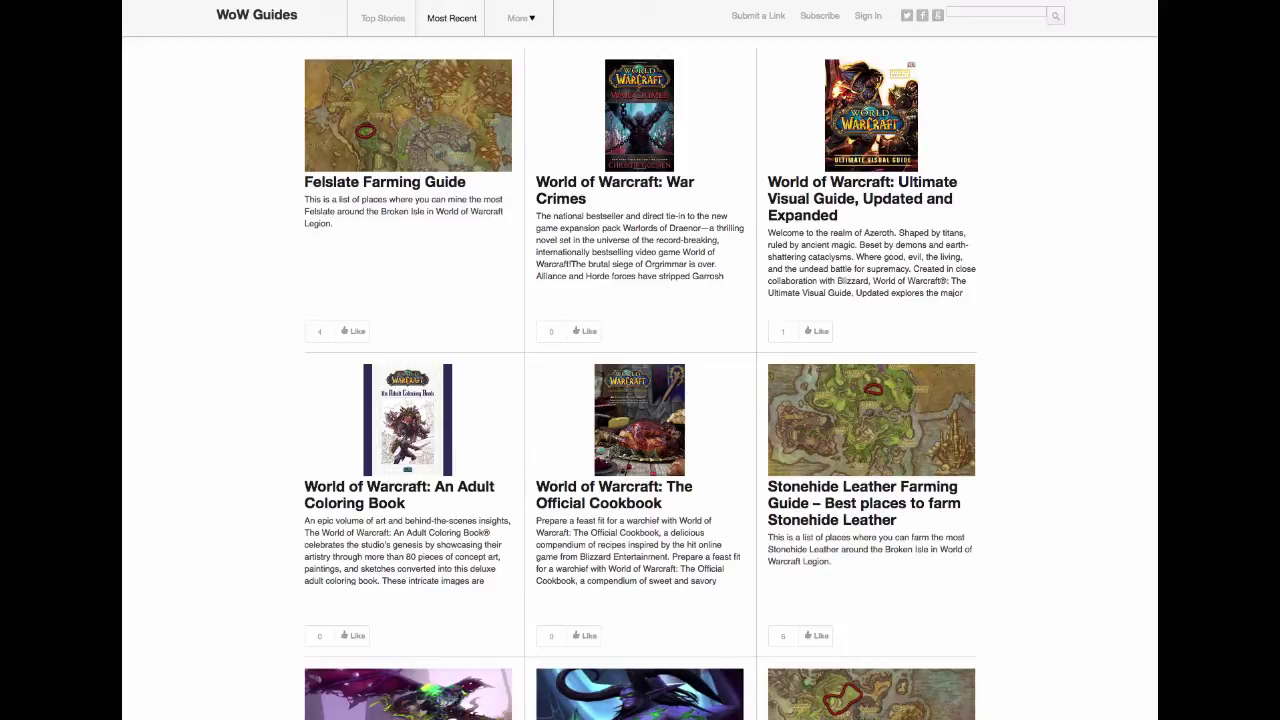
- View the member registration form and return to the Most Recent posts
click(868, 16)
click(373, 67)
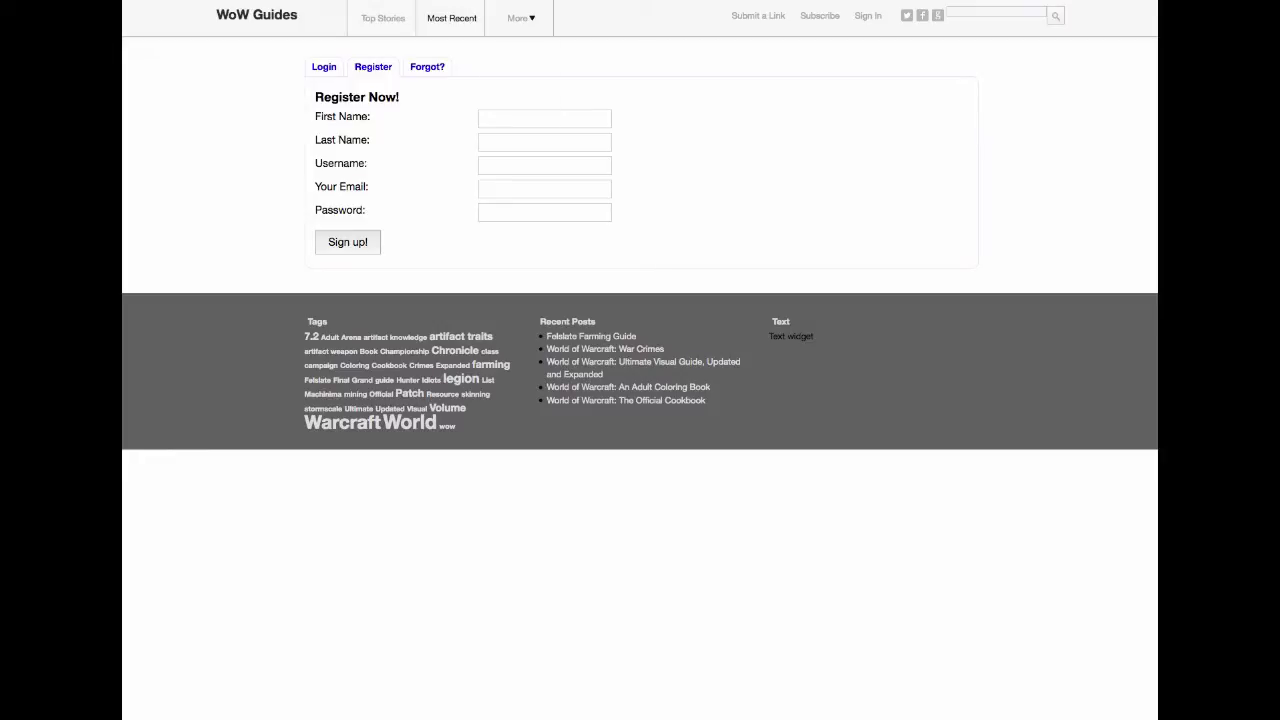
click(452, 18)
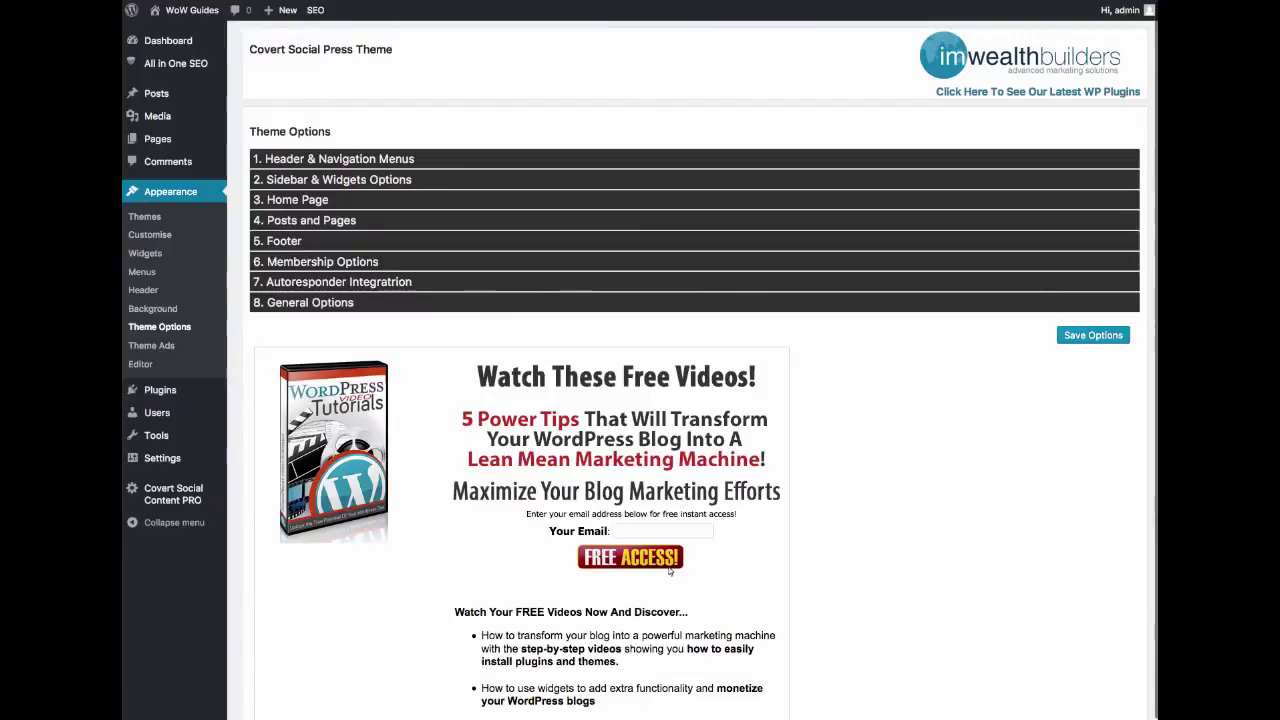
- Switch to the WordPress theme options and log back in to the expired session with the saved username and password
click(669, 565)
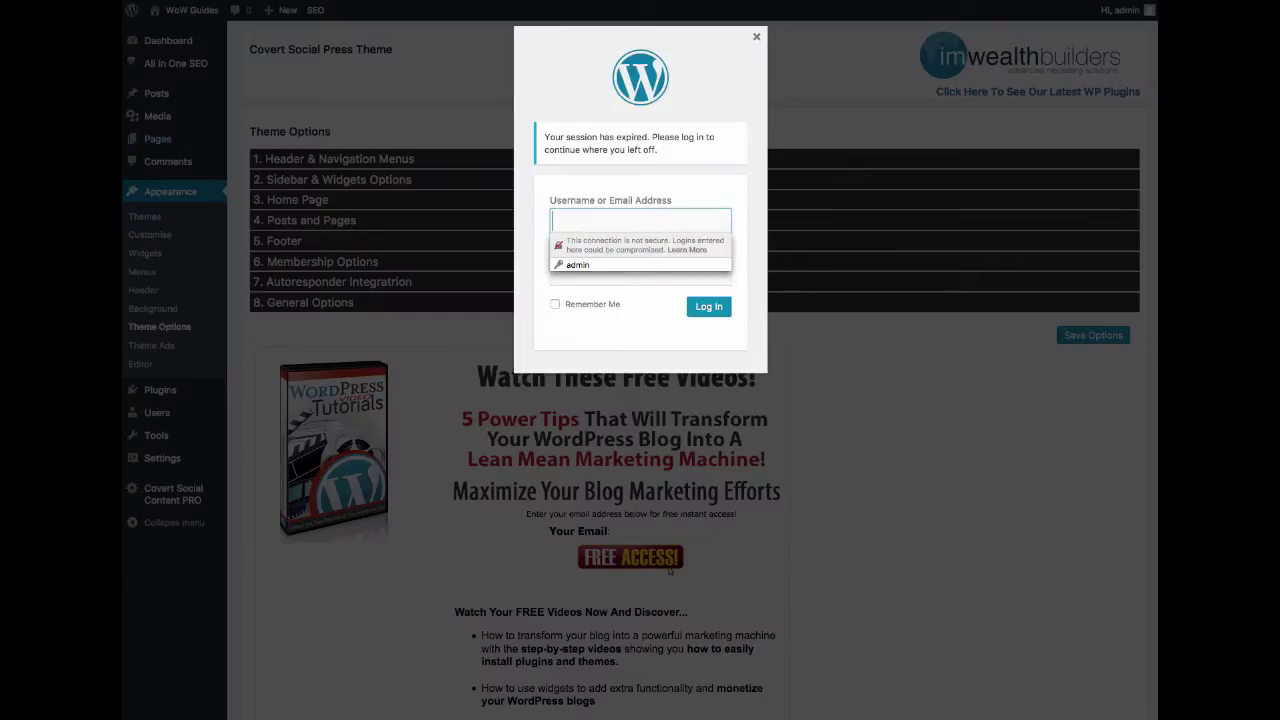
key(Down)
key(Down)
key(Return)
key(Return)
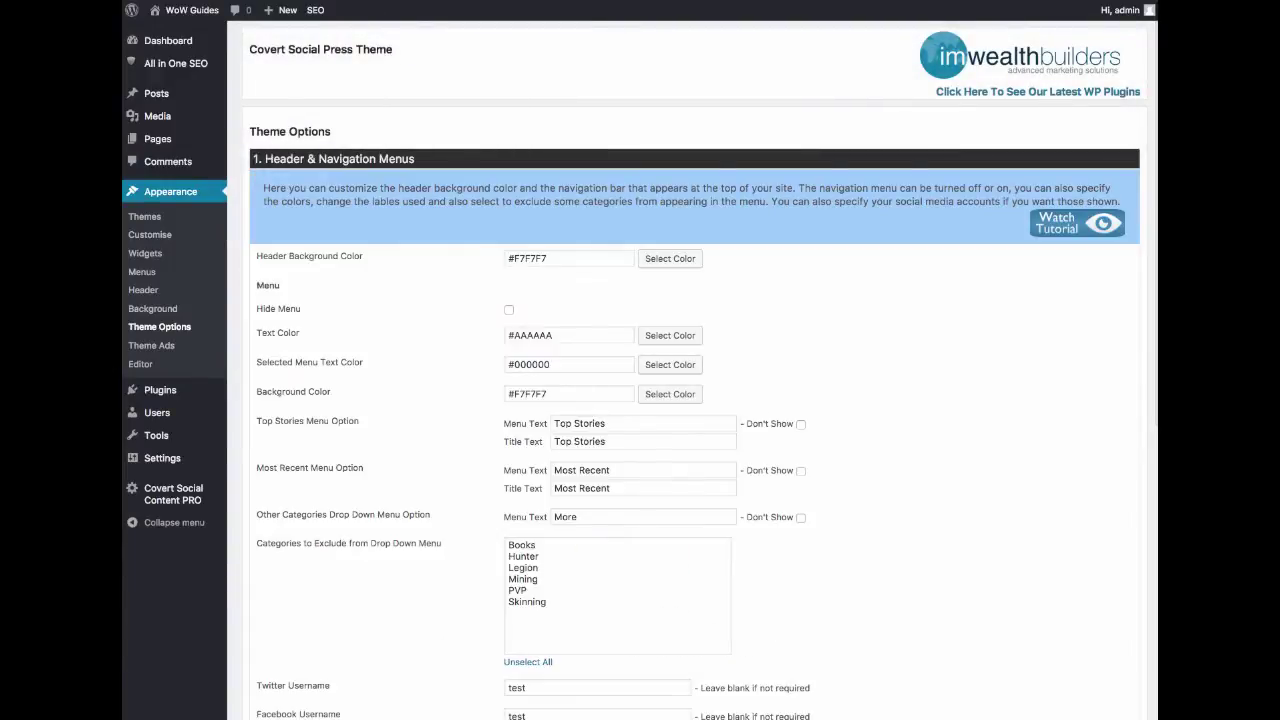
- Examine the Header & Navigation Menus settings in the theme options, from header color to social media usernames
scroll(694, 370, down, 1)
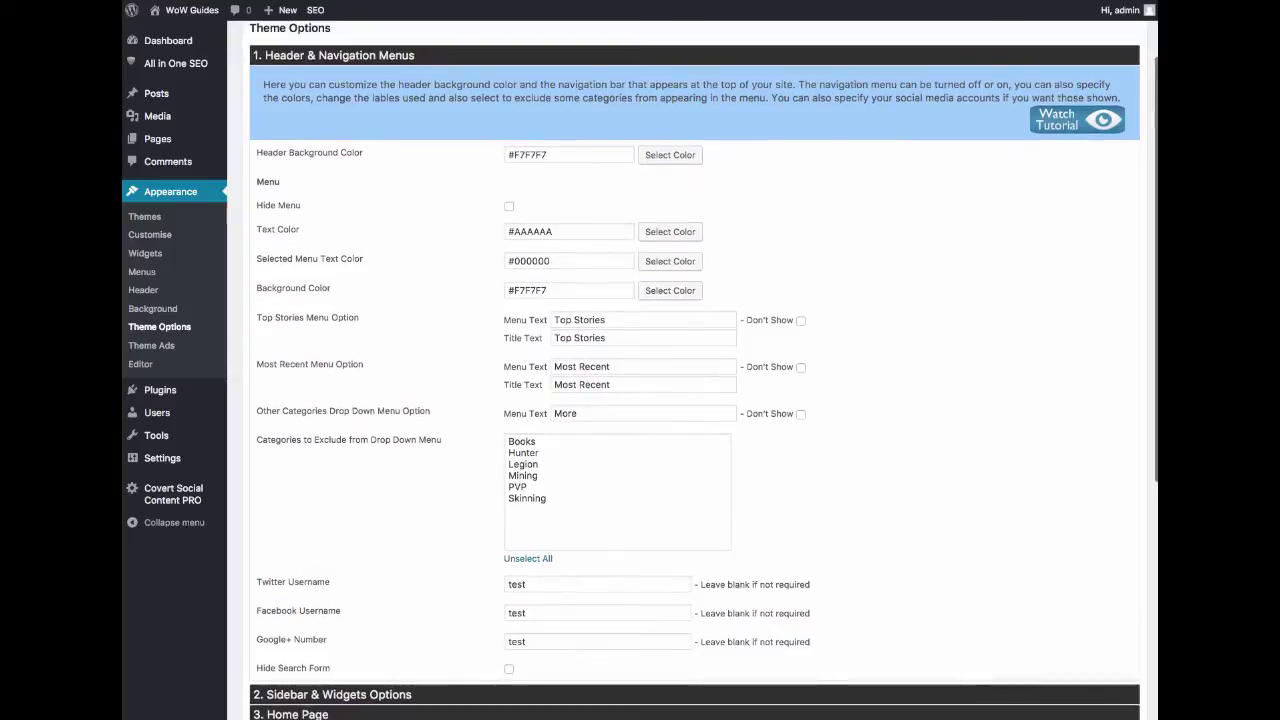
scroll(694, 370, down, 2)
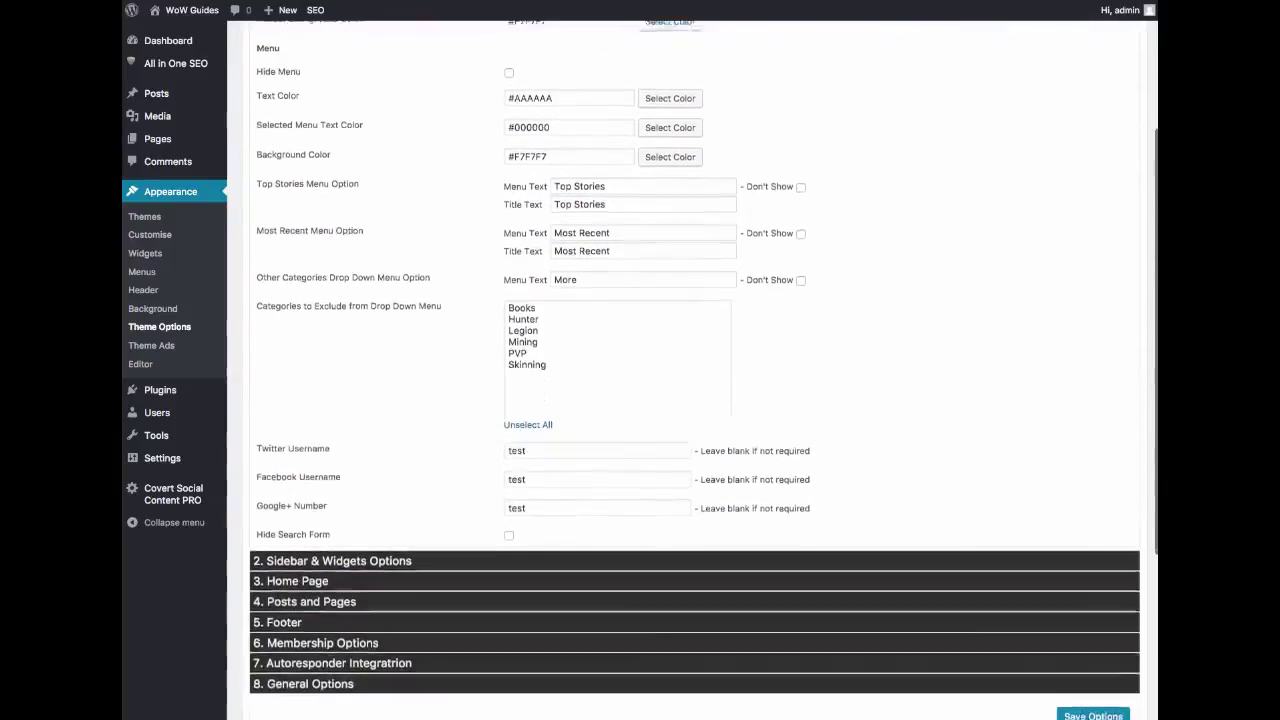
scroll(694, 370, up, 1)
scroll(694, 370, up, 1)
scroll(694, 370, up, 1)
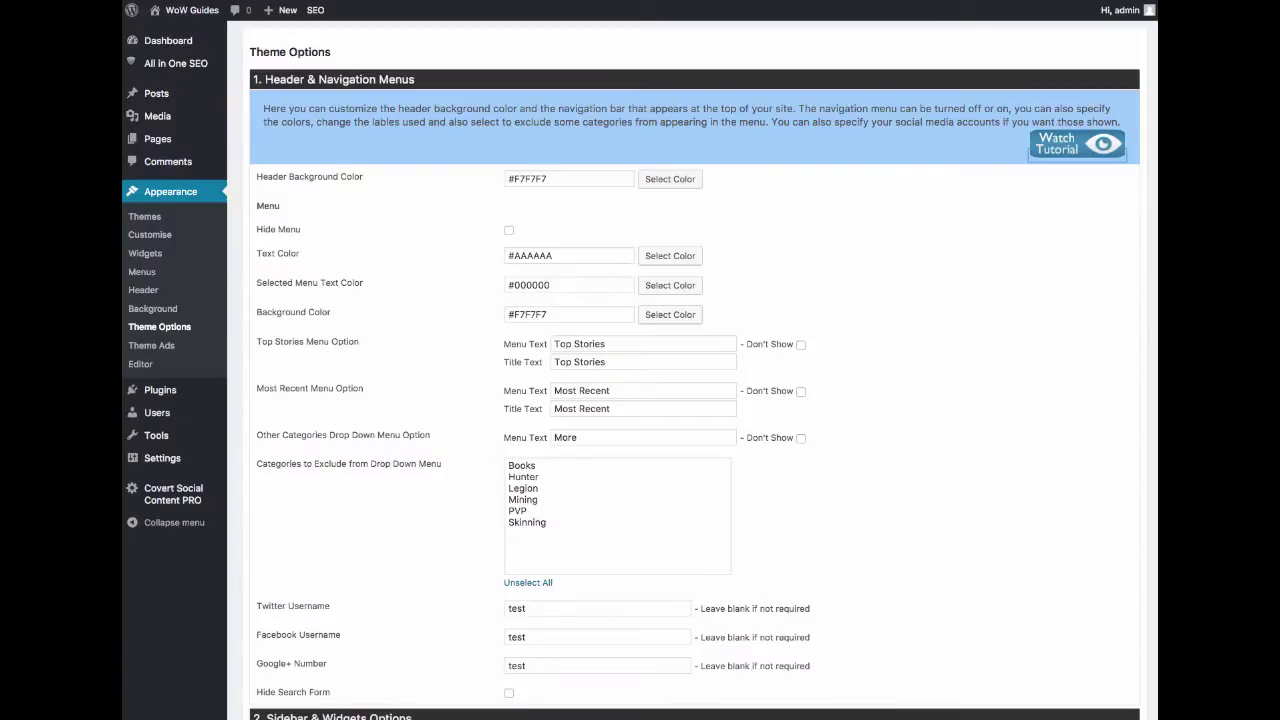
- View the color picker for the header background and recheck the remaining menu, category and social account settings
scroll(694, 400, down, 2)
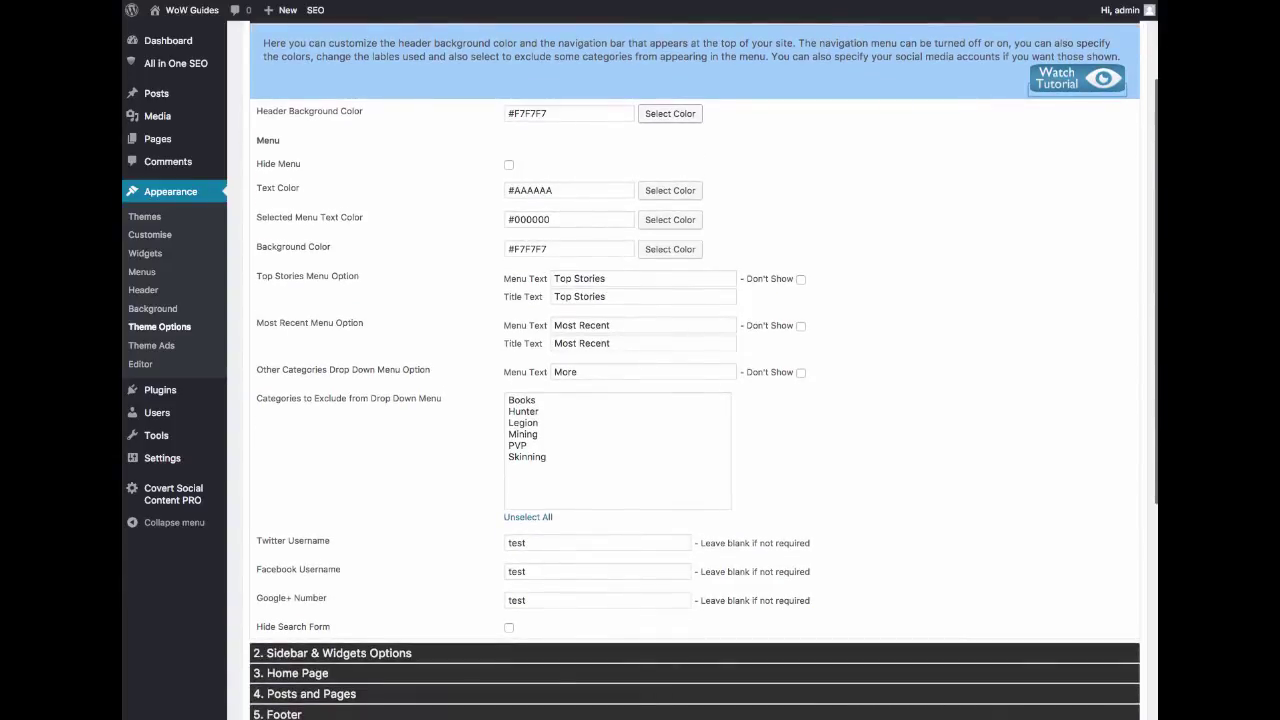
click(670, 114)
click(790, 165)
scroll(694, 400, down, 2)
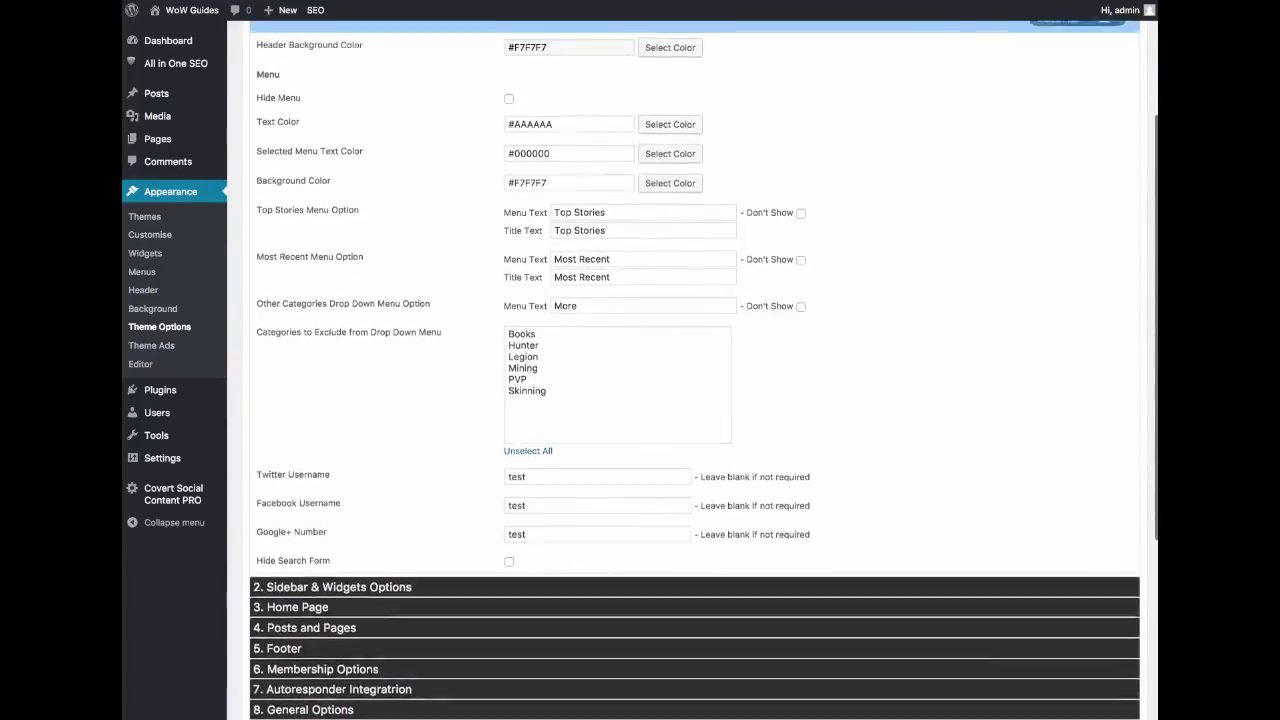
scroll(694, 400, up, 1)
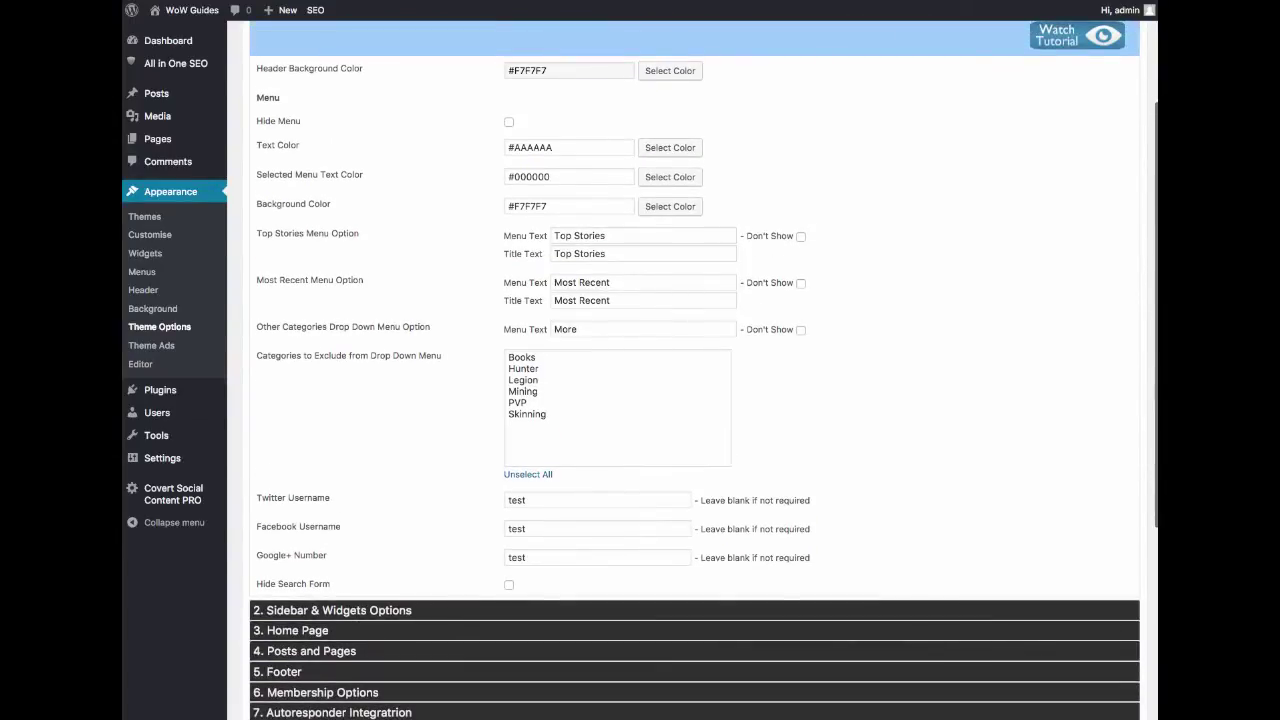
scroll(694, 400, up, 2)
scroll(694, 400, down, 3)
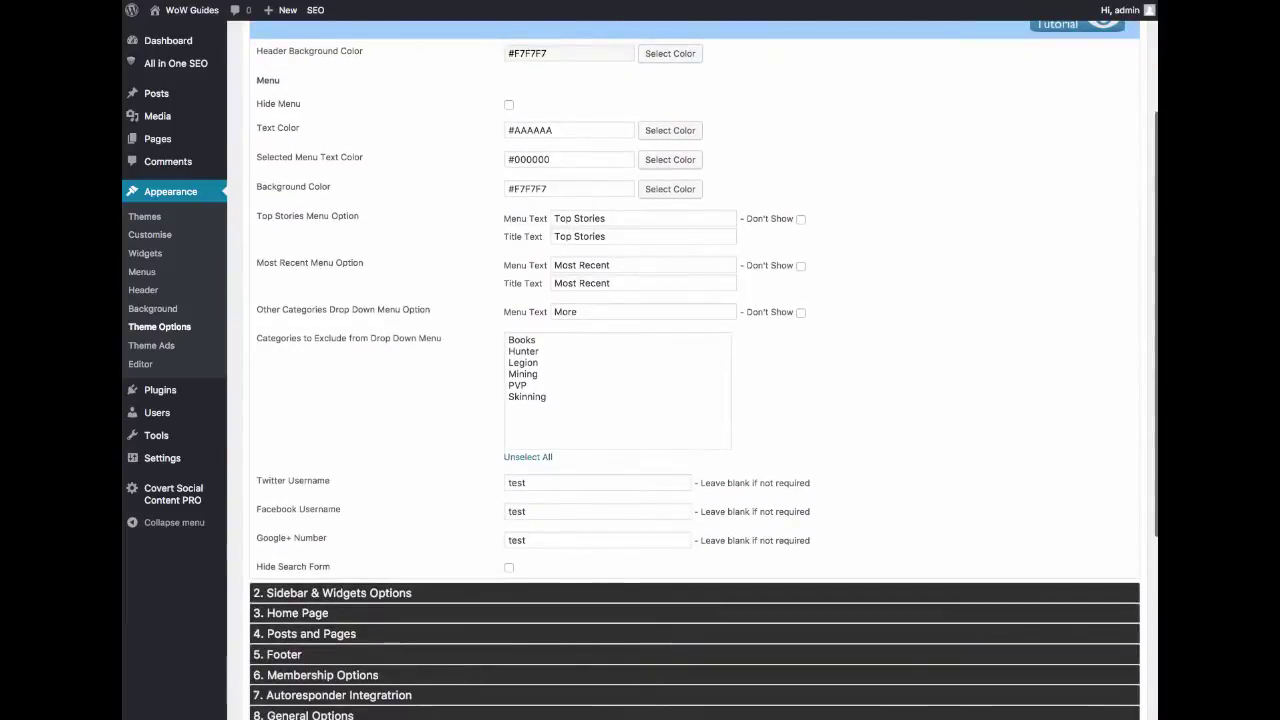
- Review the Sidebar & Widgets Options colors and the Home Page listing, post content and sharing settings
click(660, 593)
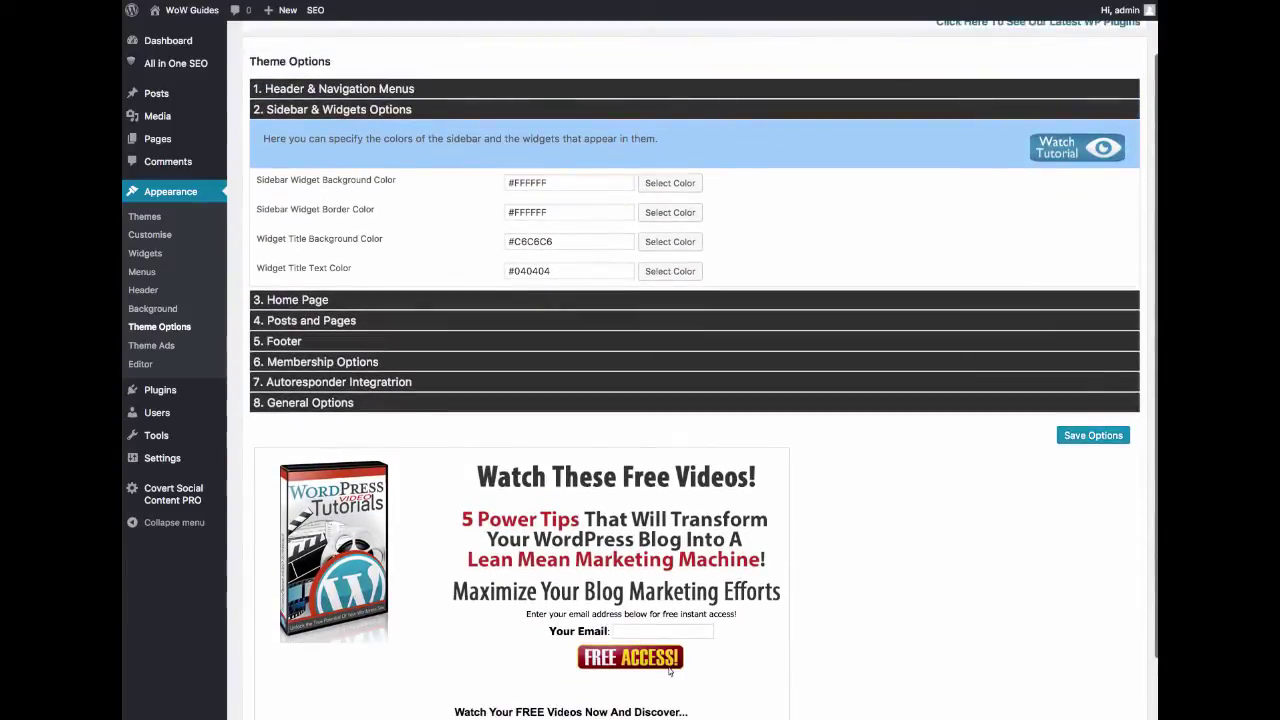
click(660, 300)
scroll(694, 400, down, 4)
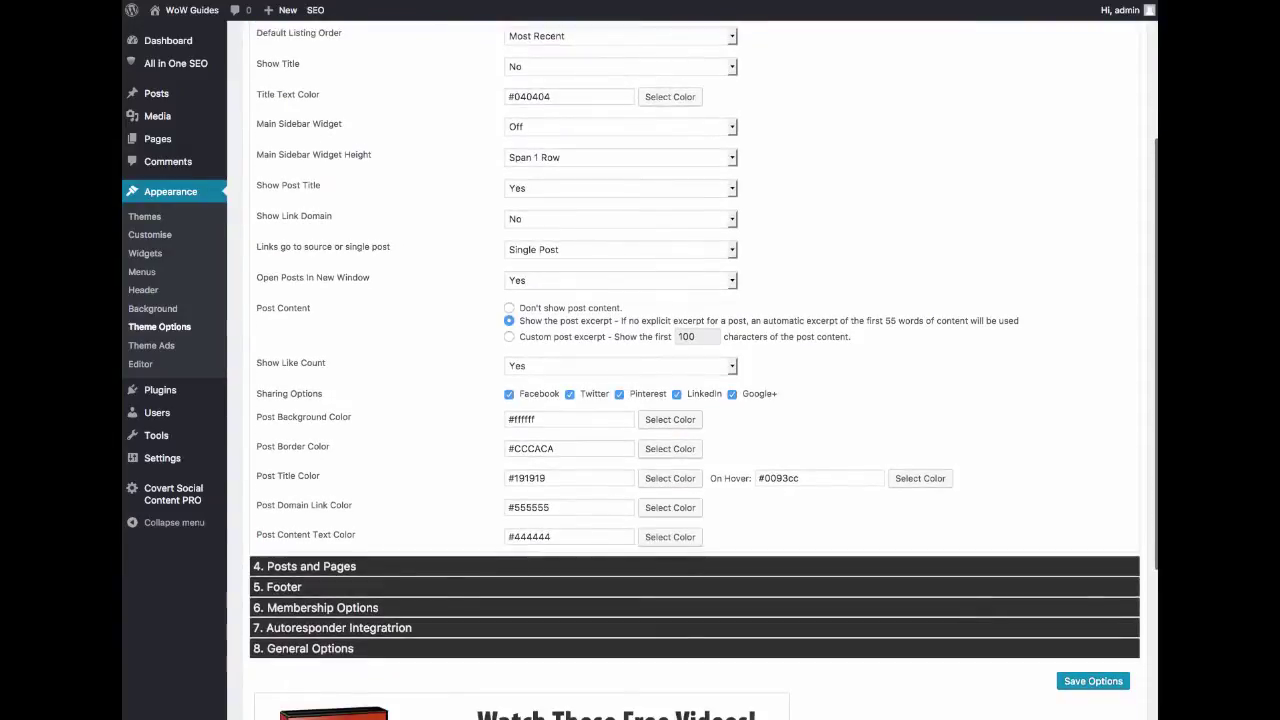
scroll(693, 370, down, 1)
scroll(683, 370, up, 1)
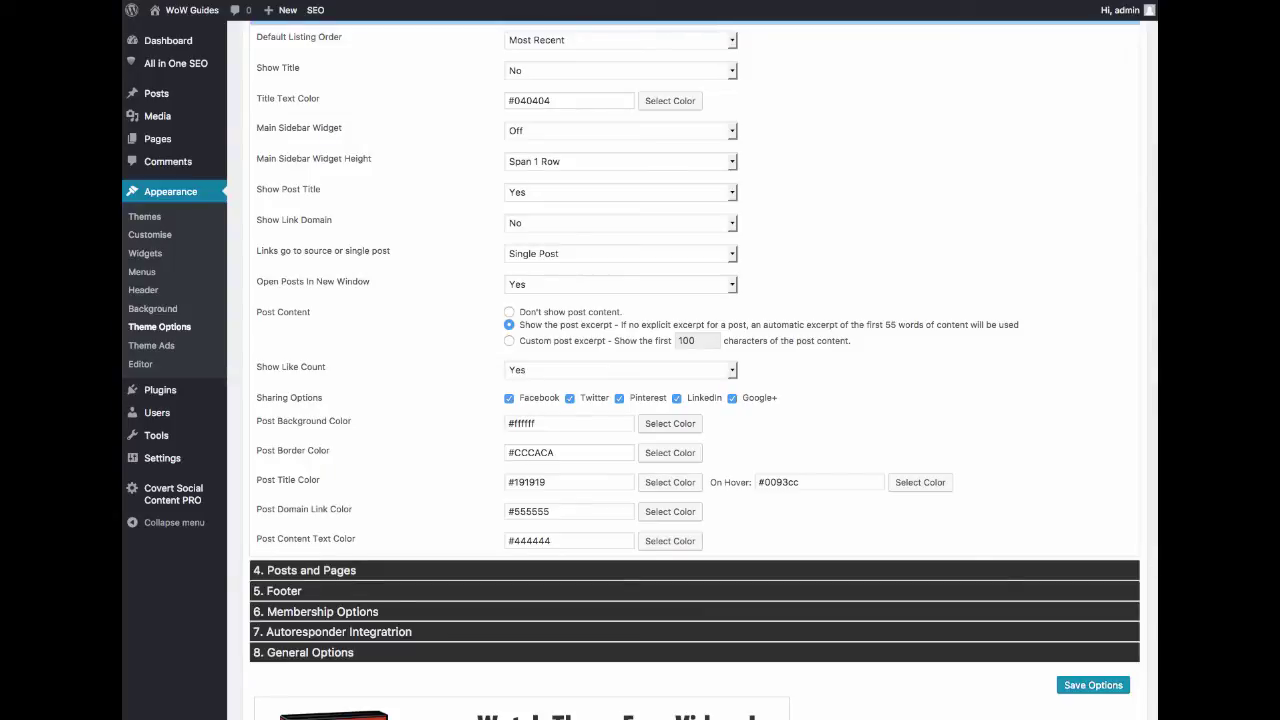
scroll(683, 370, down, 1)
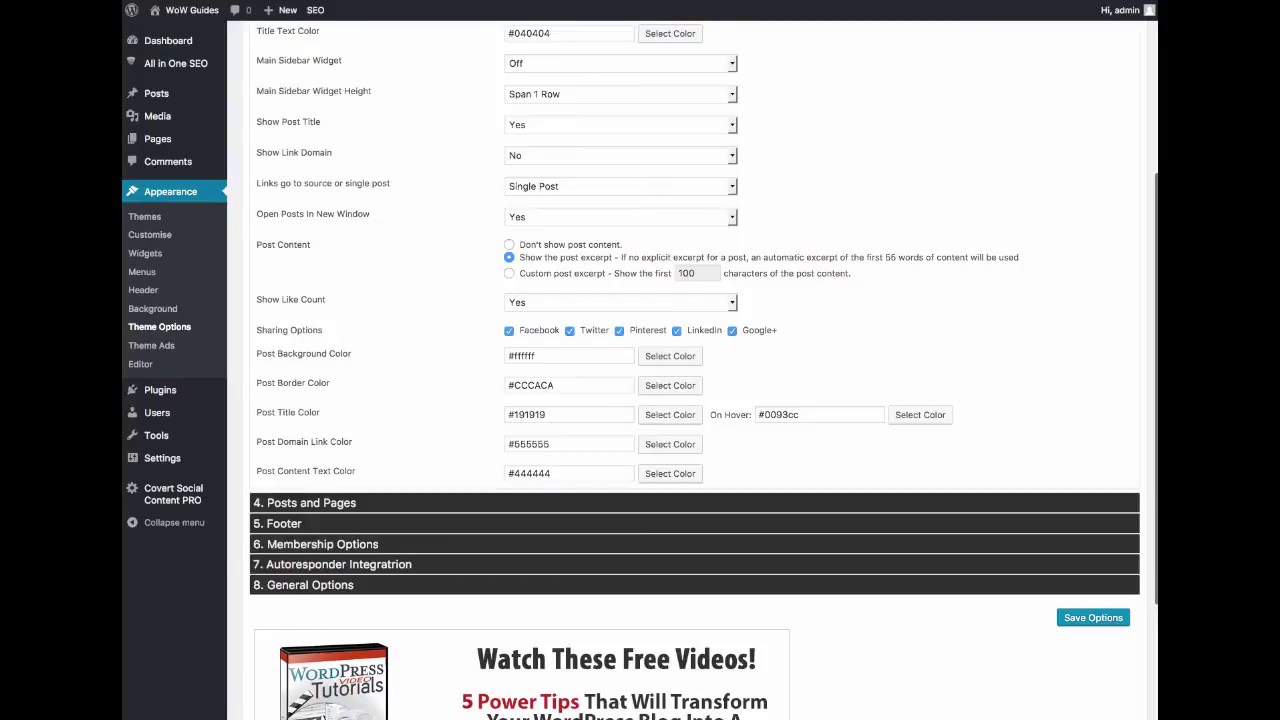
- Examine the Membership Options, including the like and save texts, the new user welcome email and the sign-in message
click(322, 545)
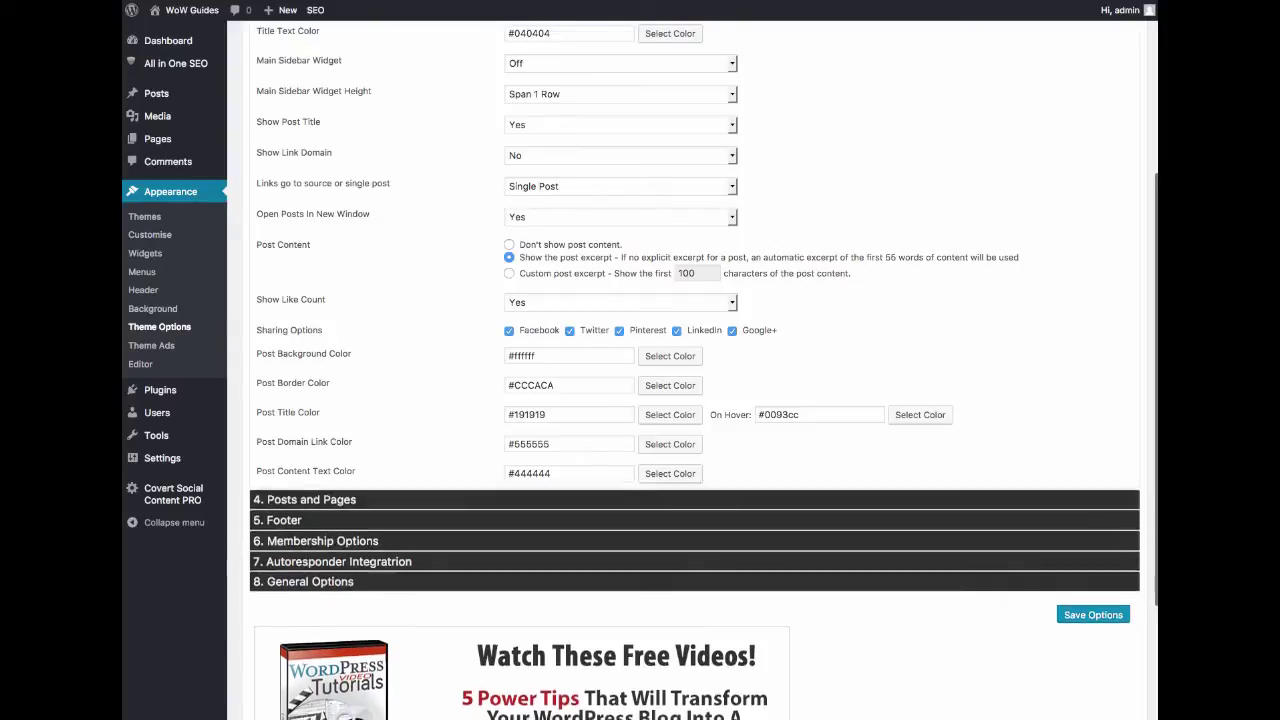
scroll(697, 370, up, 2)
scroll(697, 370, down, 2)
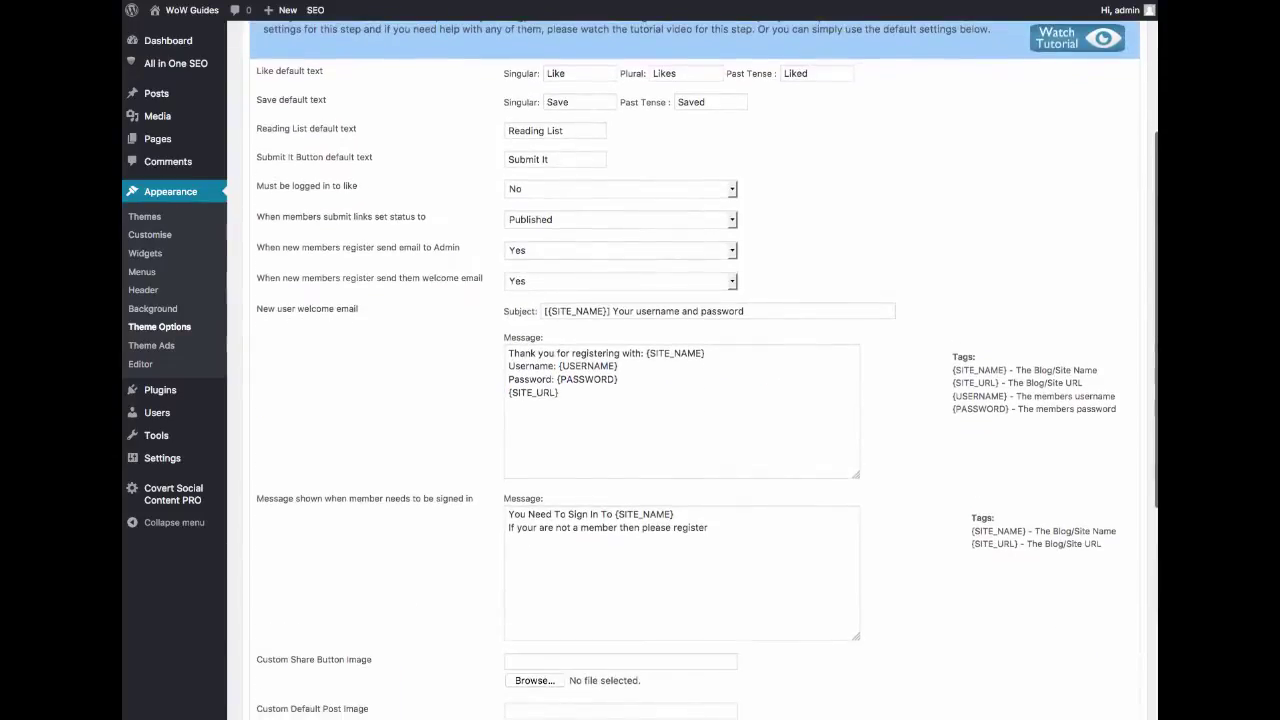
scroll(695, 370, down, 1)
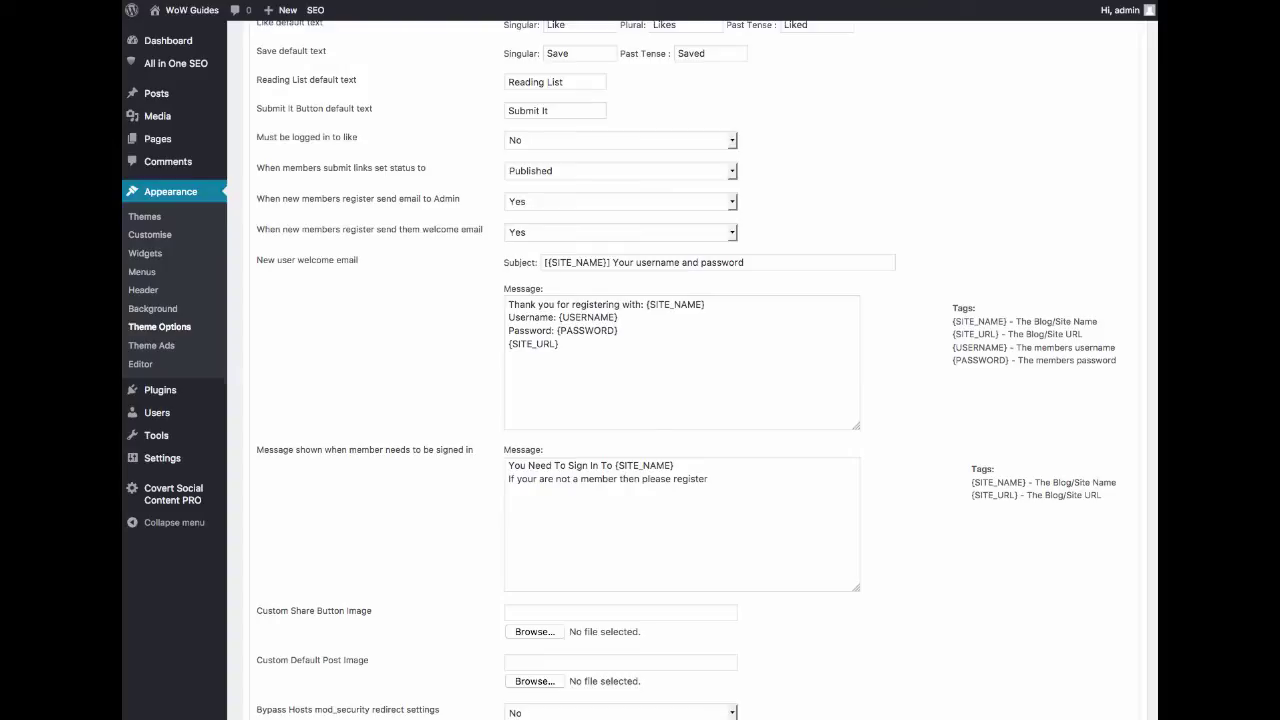
click(560, 345)
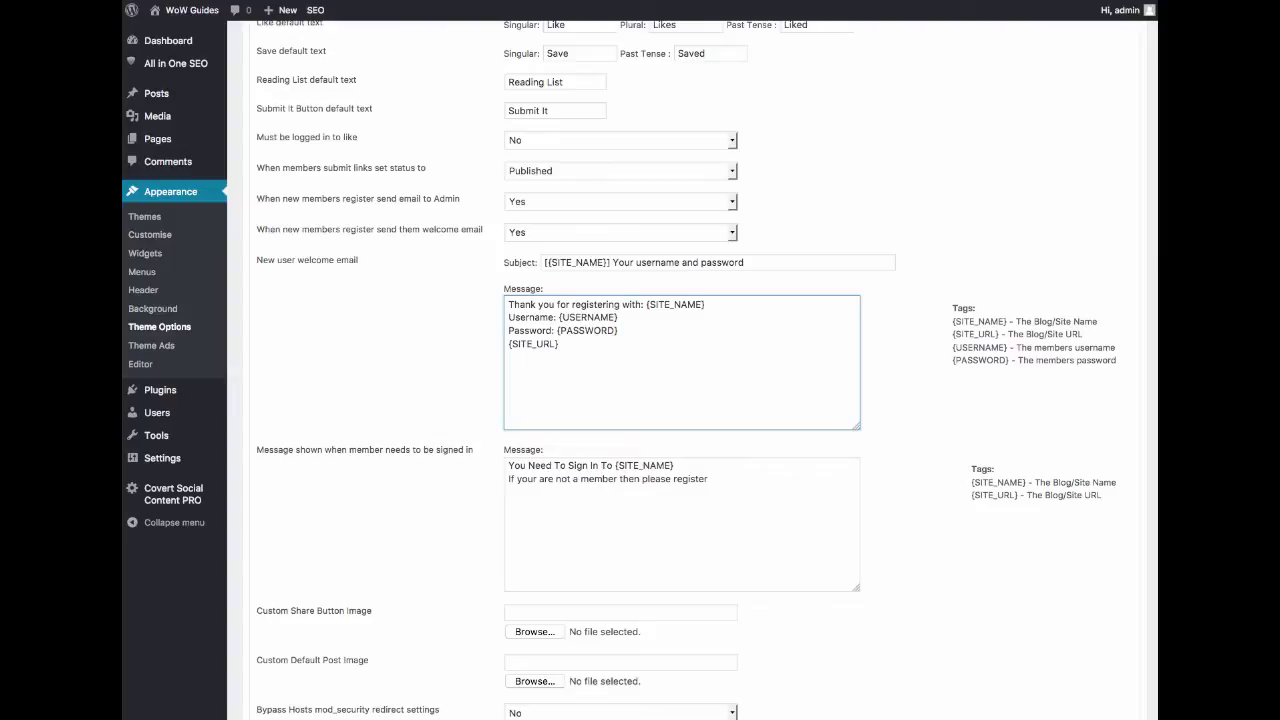
scroll(690, 370, down, 3)
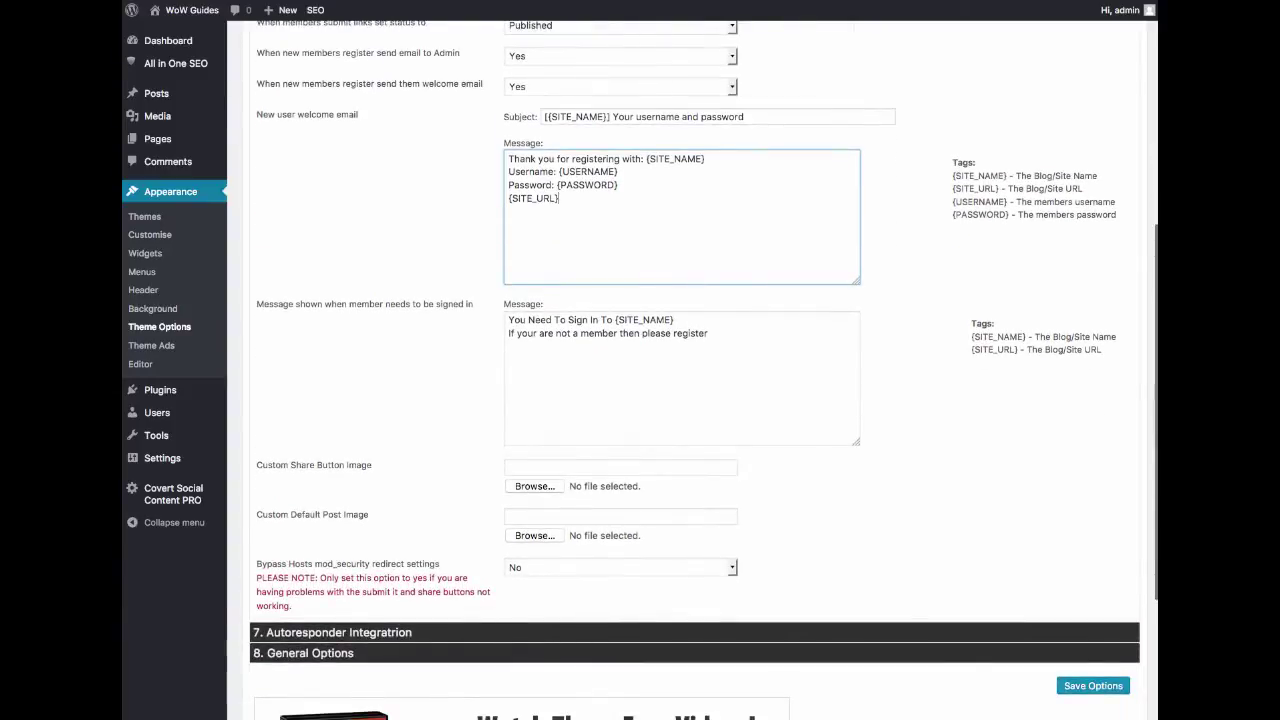
- Compare the Aweber and GetResponse choices in the Autoresponder Integration section, ending with Aweber selected
click(668, 632)
scroll(670, 660, up, 4)
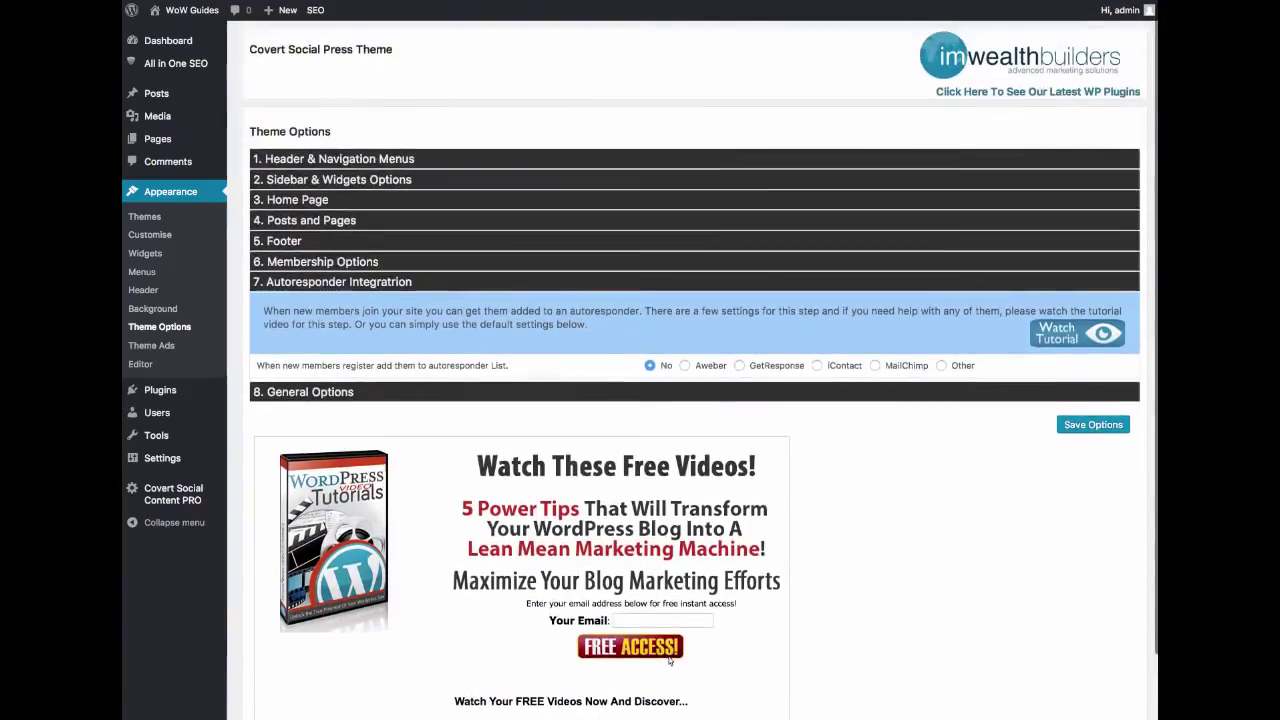
click(685, 366)
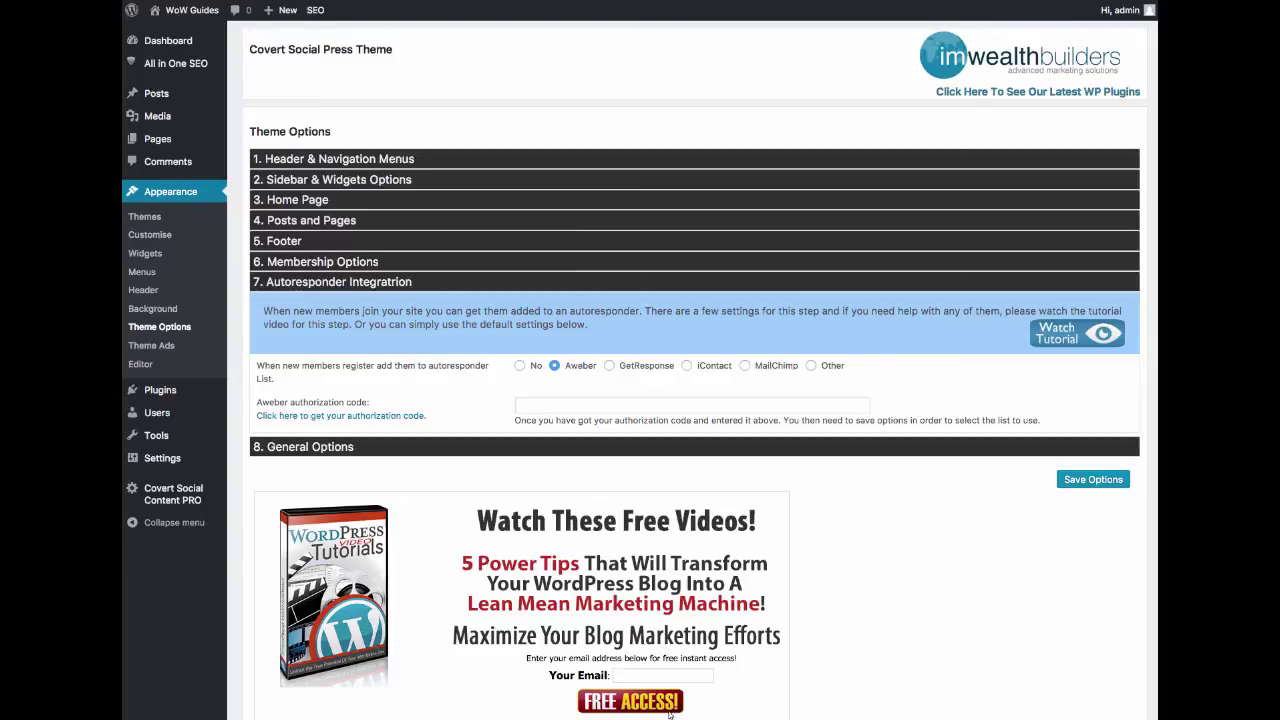
click(609, 366)
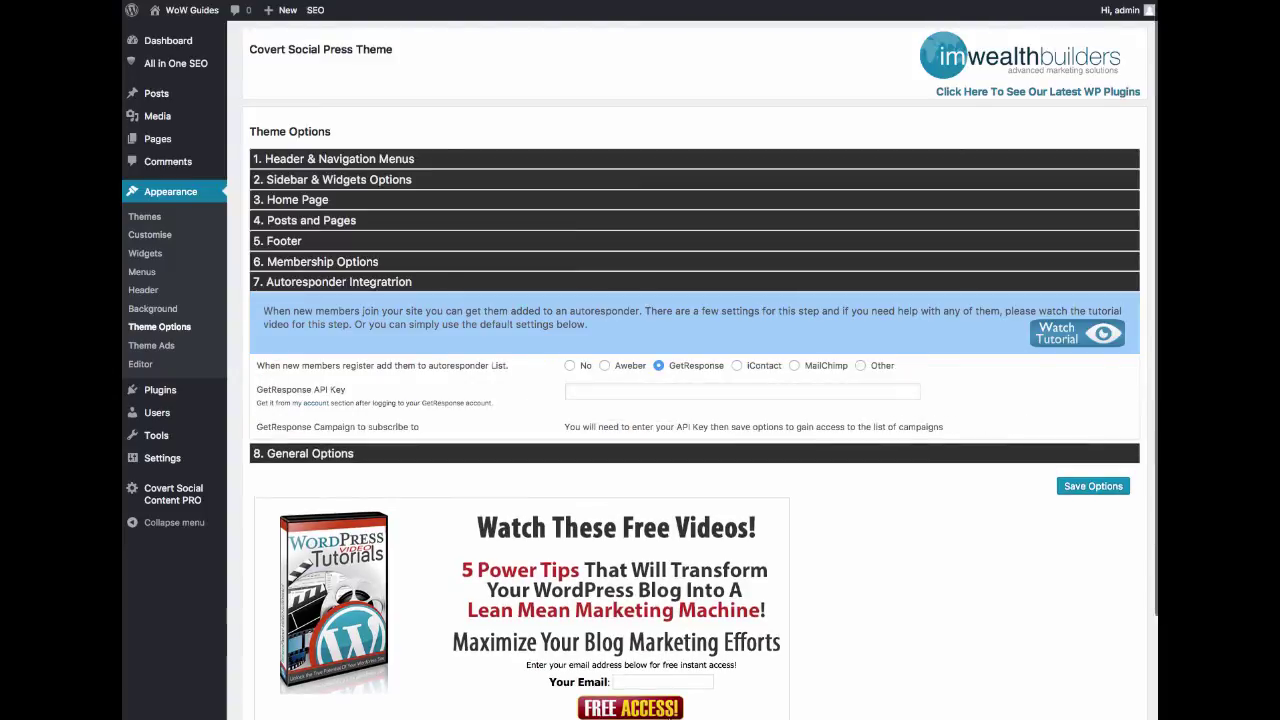
click(604, 365)
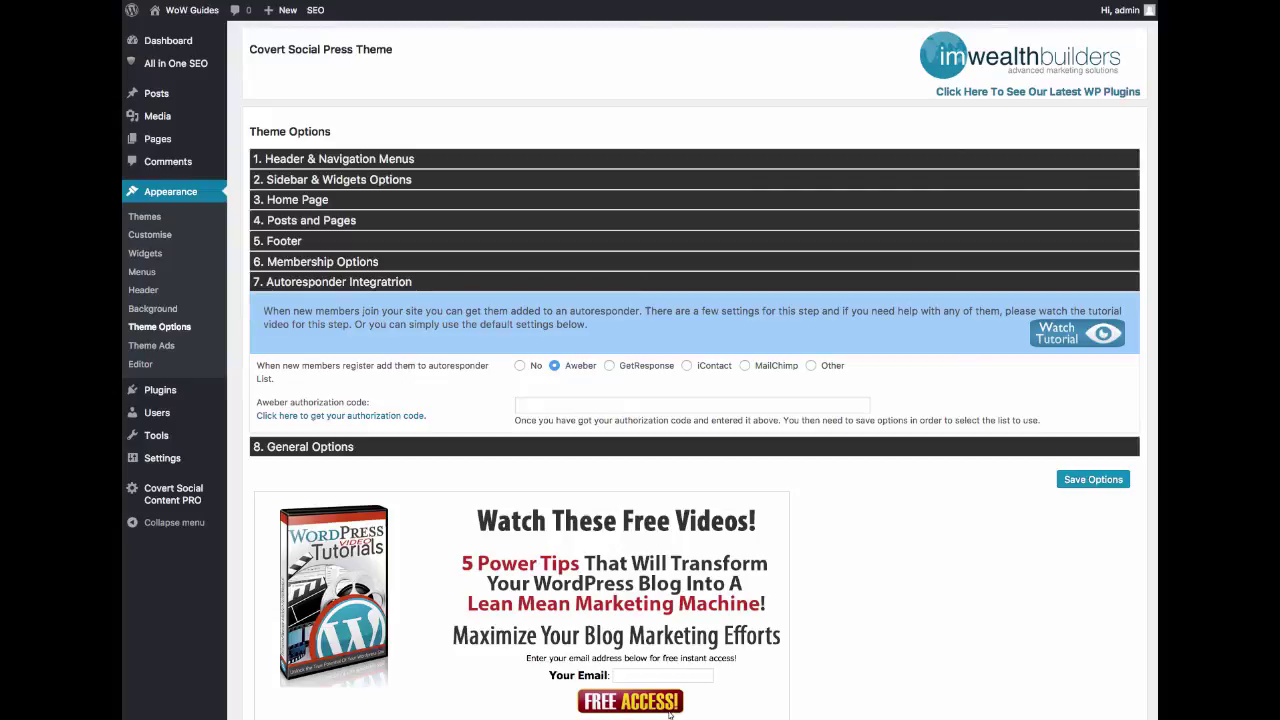
- Review the General Options section of the theme options
scroll(669, 712, down, 1)
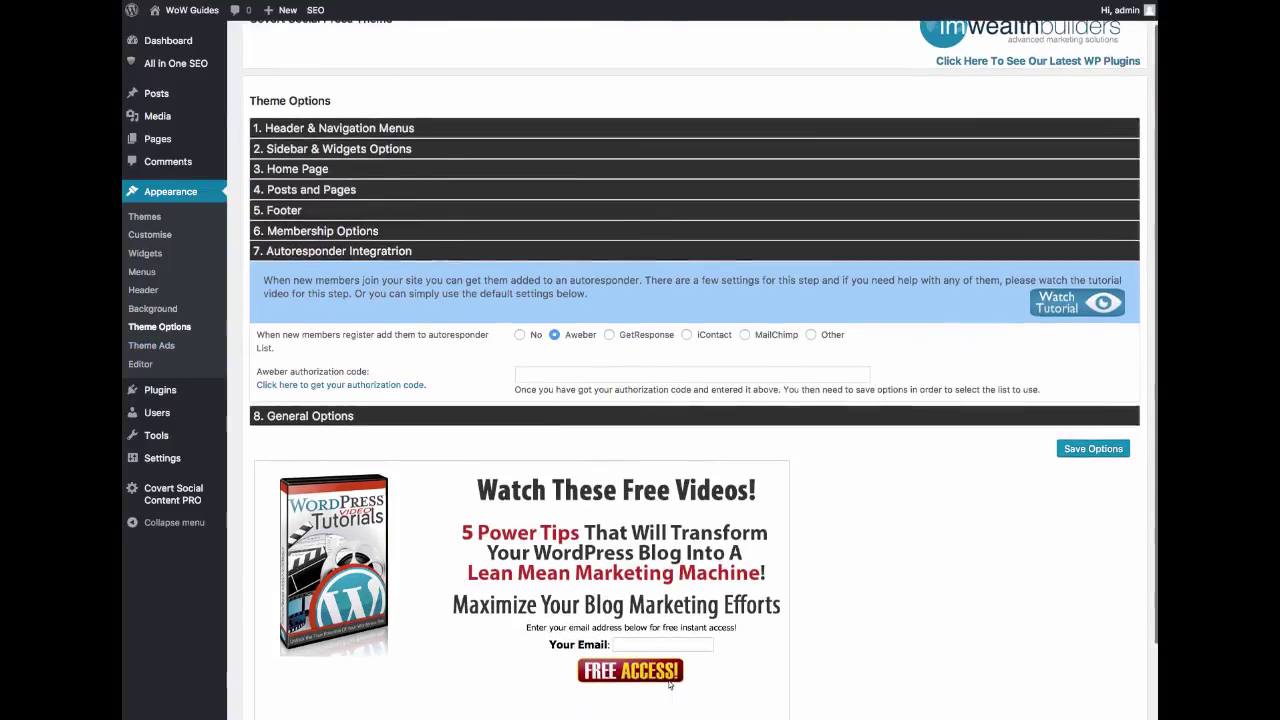
scroll(669, 685, down, 4)
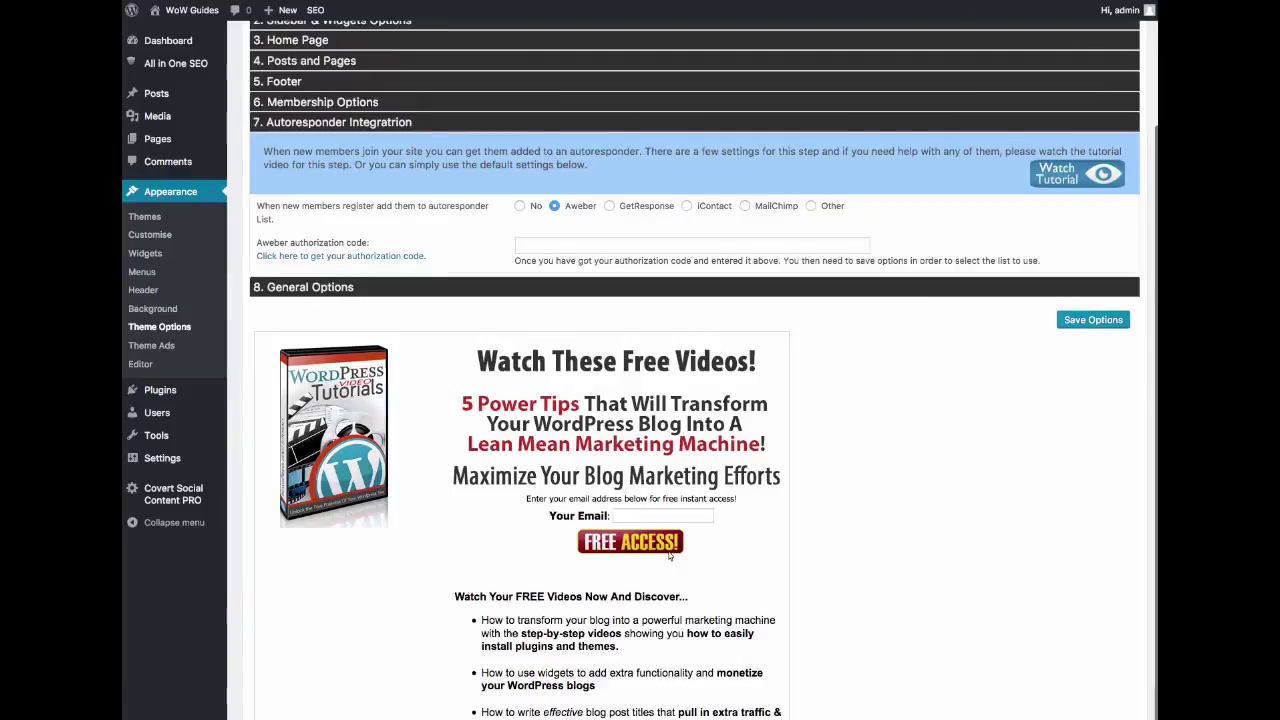
click(304, 287)
scroll(692, 370, down, 3)
scroll(692, 370, up, 1)
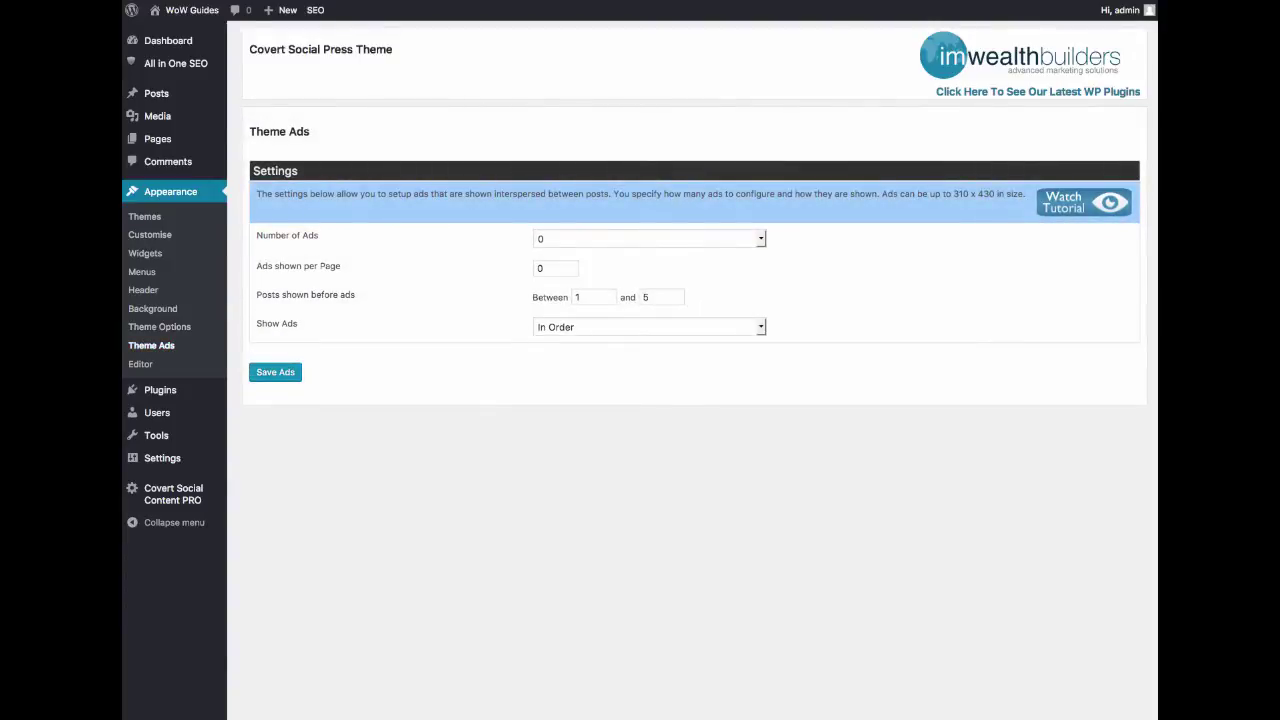
- Set the number of theme ads to 1 and look through the five ad widgets, returning to Ad Widget 1
click(650, 239)
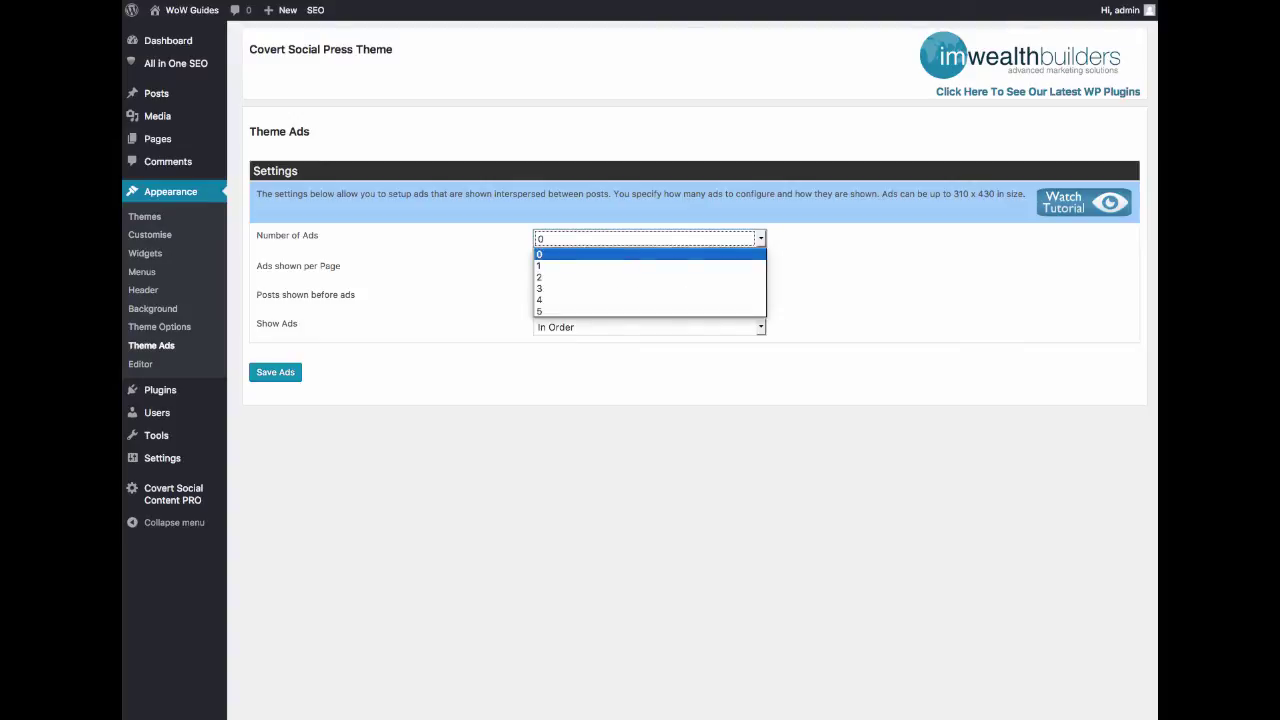
click(650, 265)
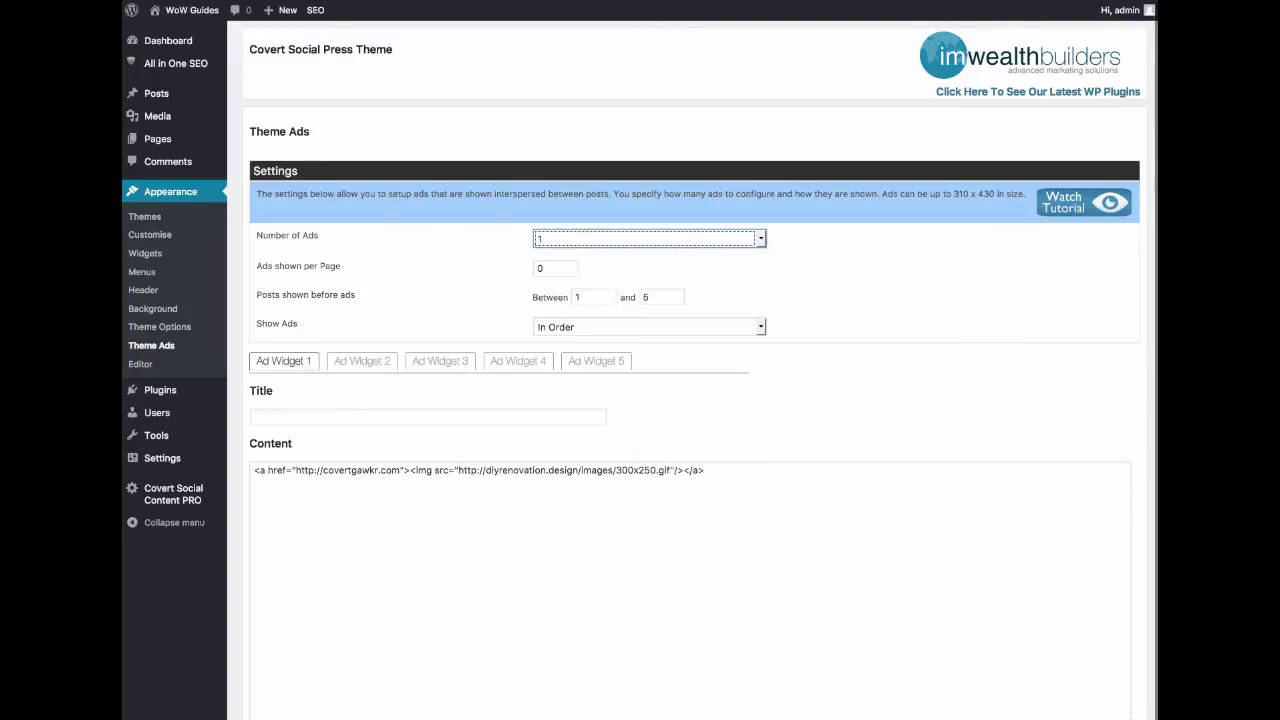
click(362, 361)
click(440, 361)
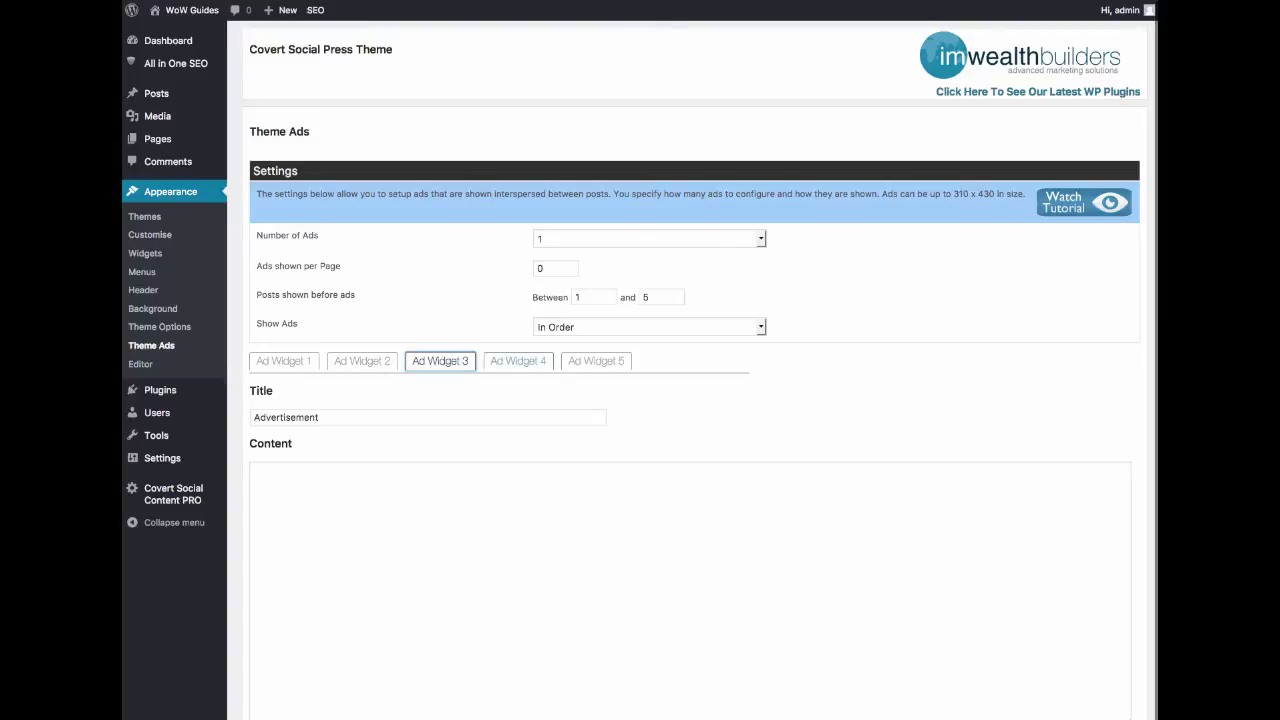
click(518, 361)
click(596, 361)
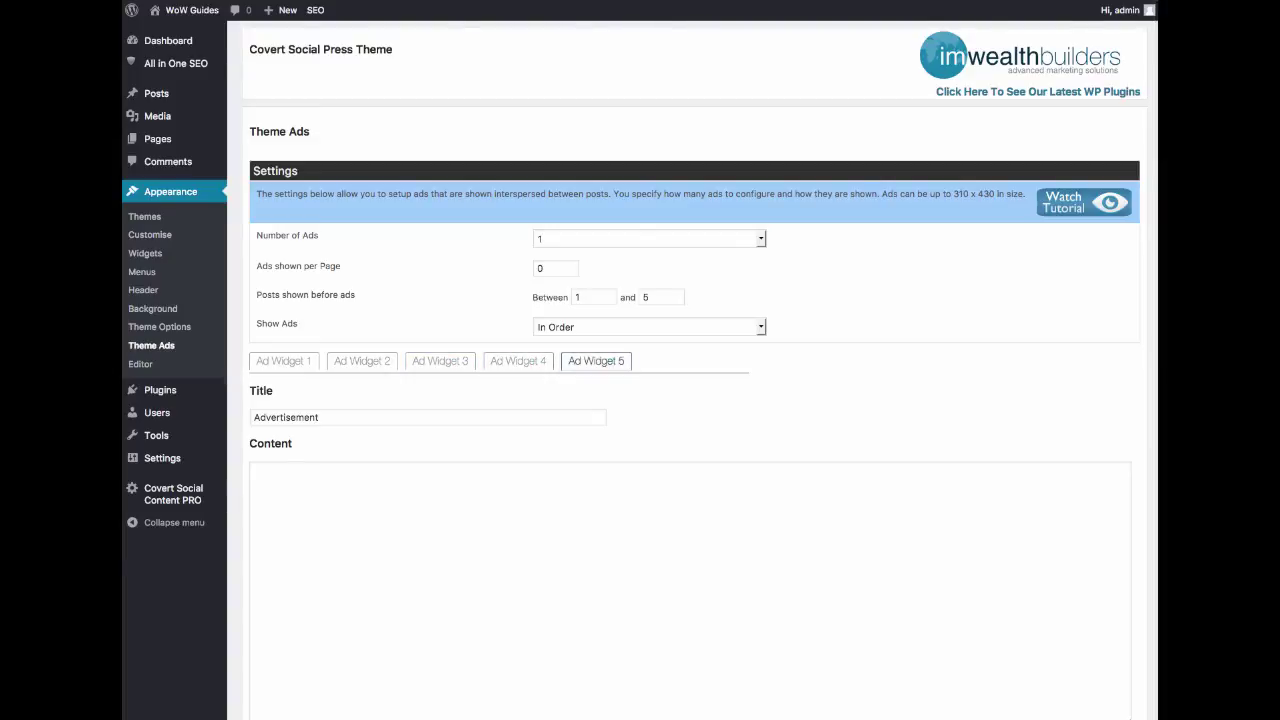
click(362, 361)
click(284, 361)
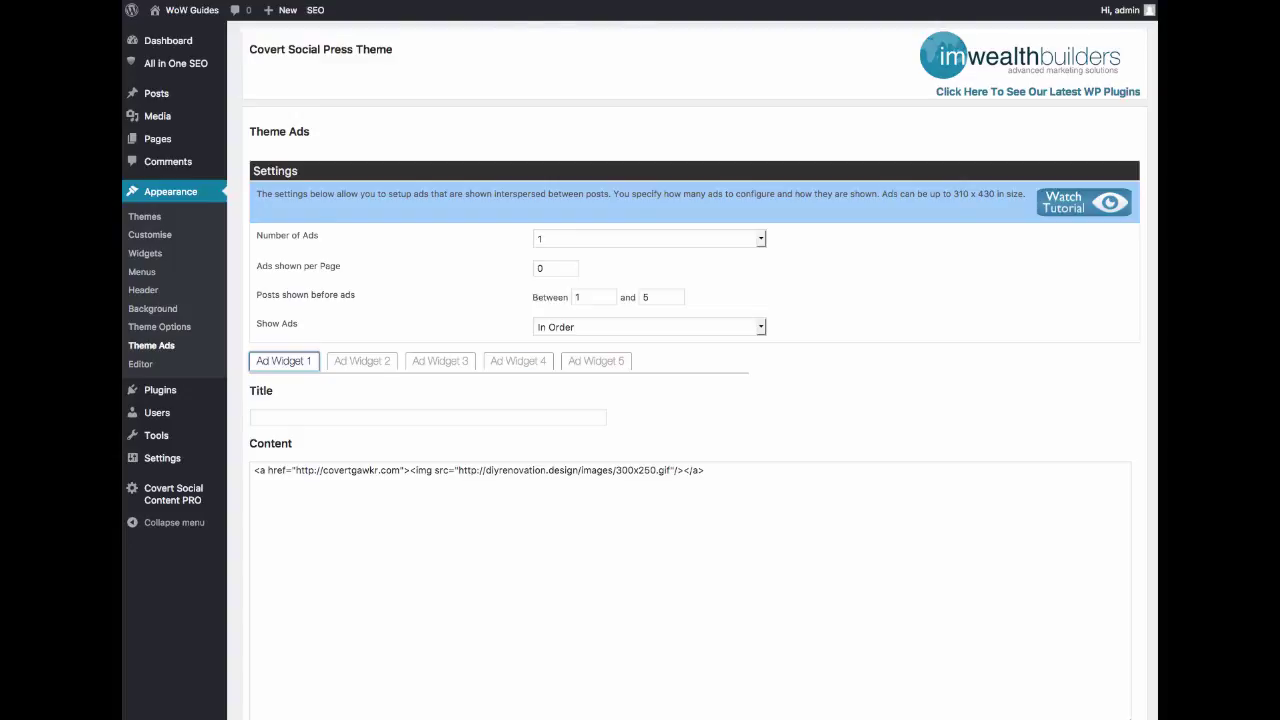
- Set one ad per page after between 1 and 3 posts, keep the ads shown In Order, and save the ads
double_click(541, 268)
text(1)
double_click(646, 297)
text(3)
click(650, 327)
click(650, 342)
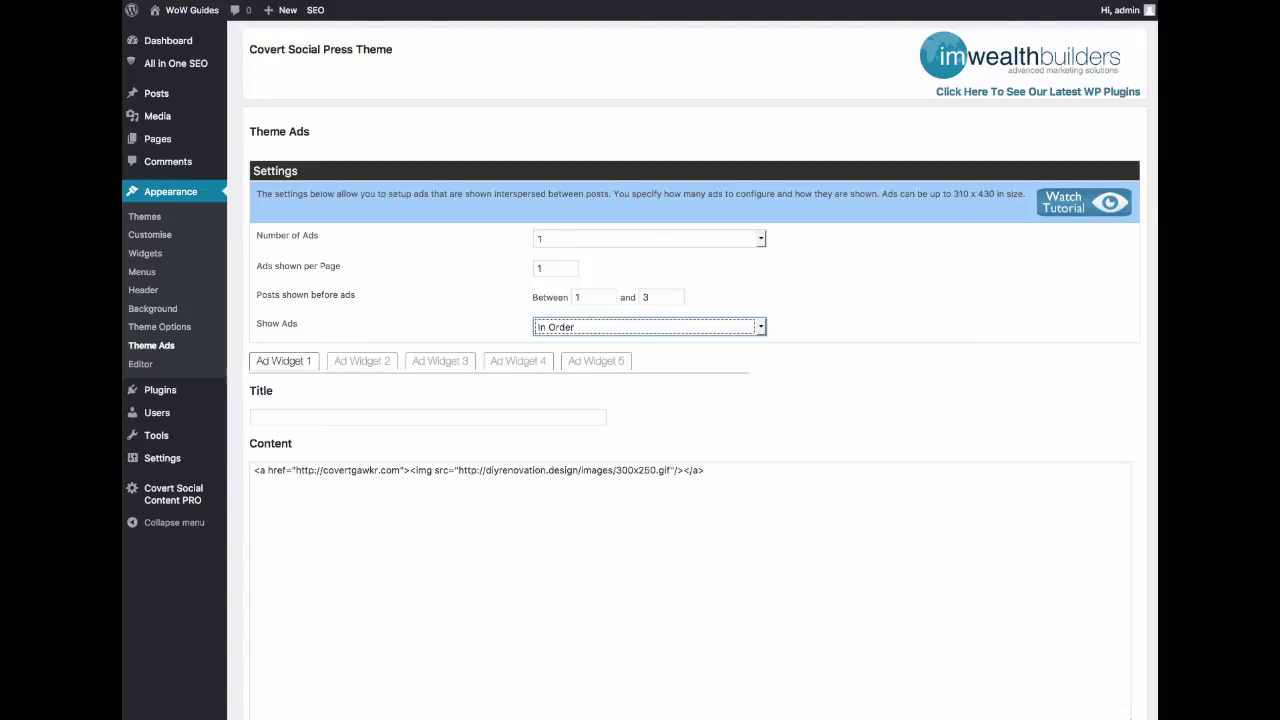
click(280, 716)
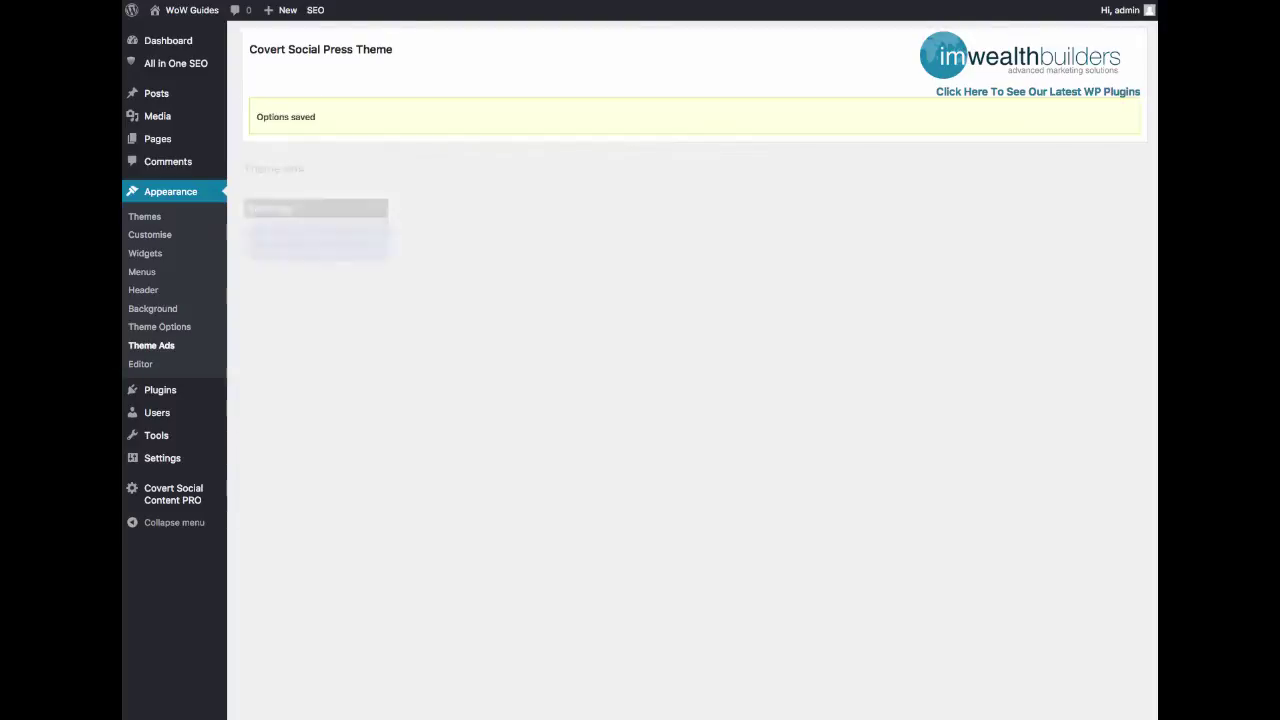
- Switch to the WoW Guides site and reload the Most Recent page to check where the ad appears among the posts
click(369, 0)
right_click(369, 0)
click(410, 0)
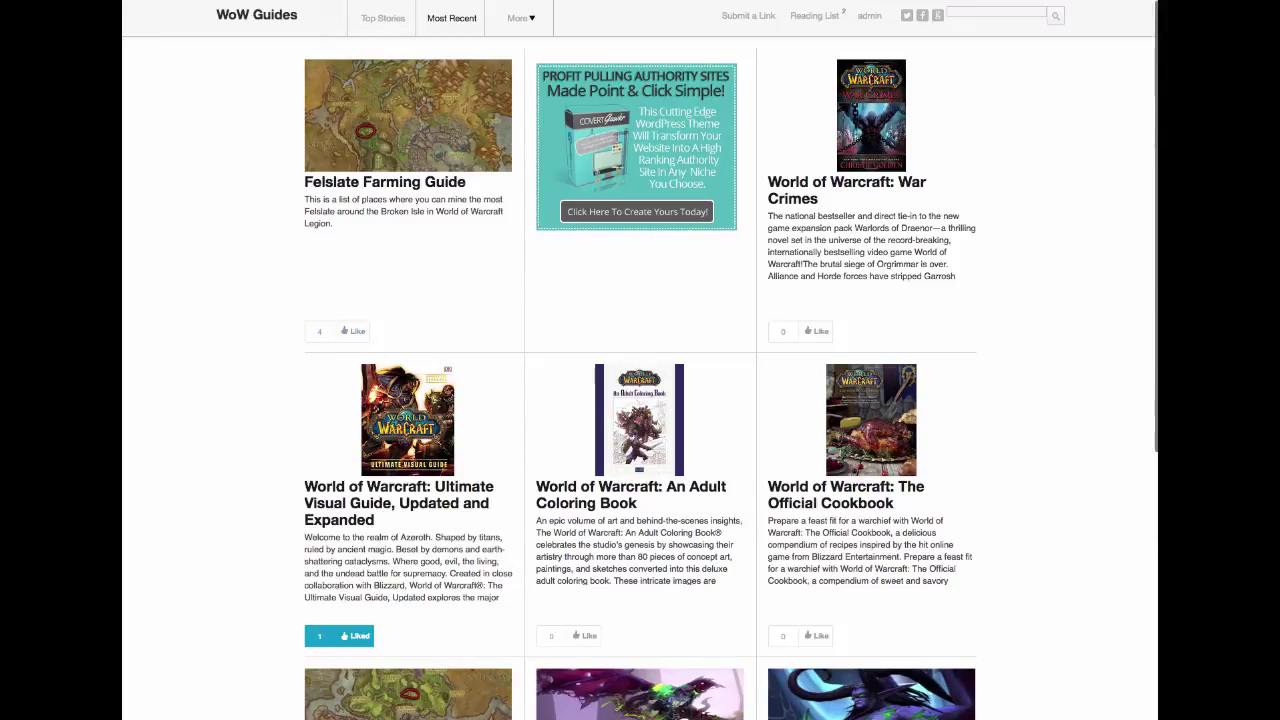
scroll(640, 360, down, 3)
scroll(640, 360, up, 3)
key(super+r)
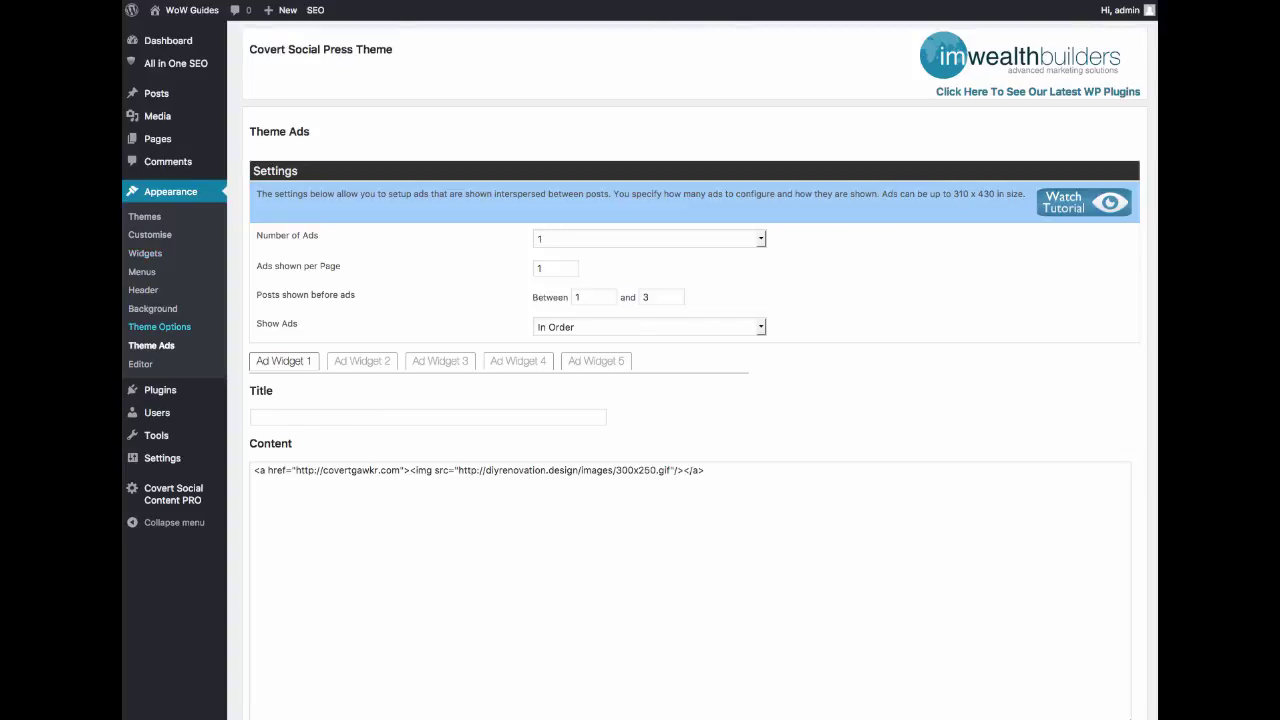
- Return to the theme options and view the Home Page settings again
click(159, 327)
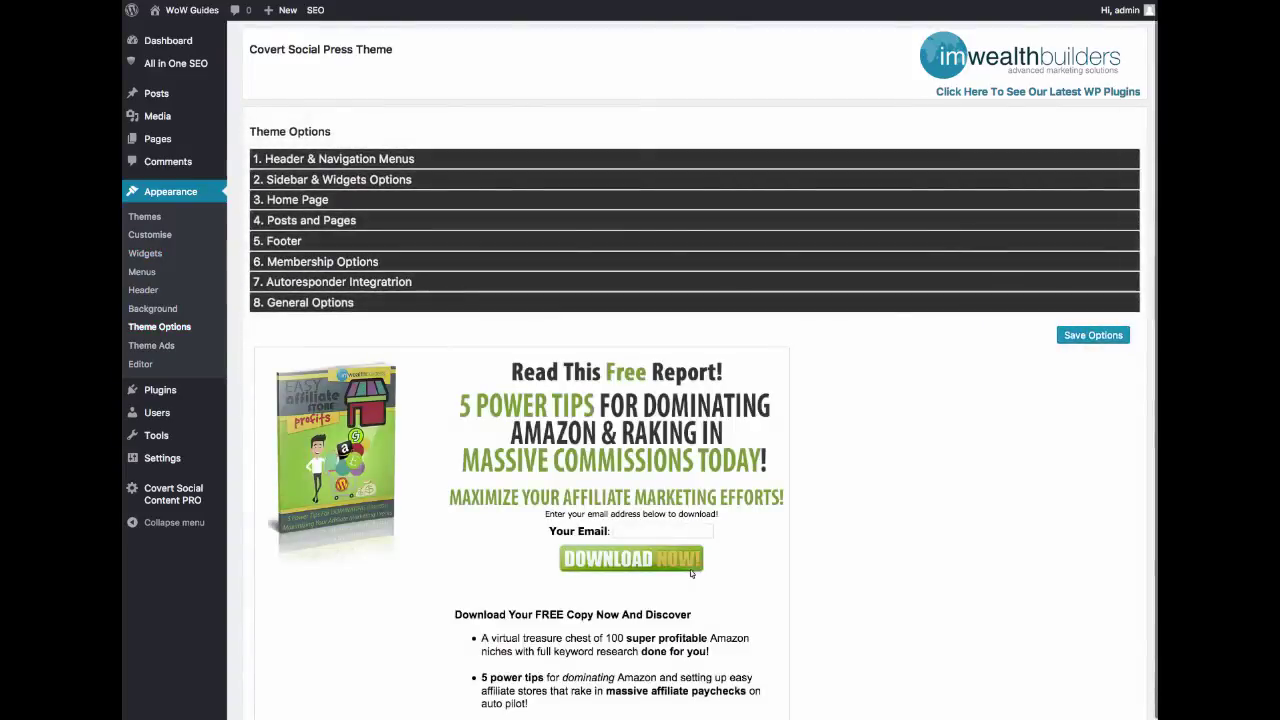
click(291, 200)
scroll(692, 400, down, 1)
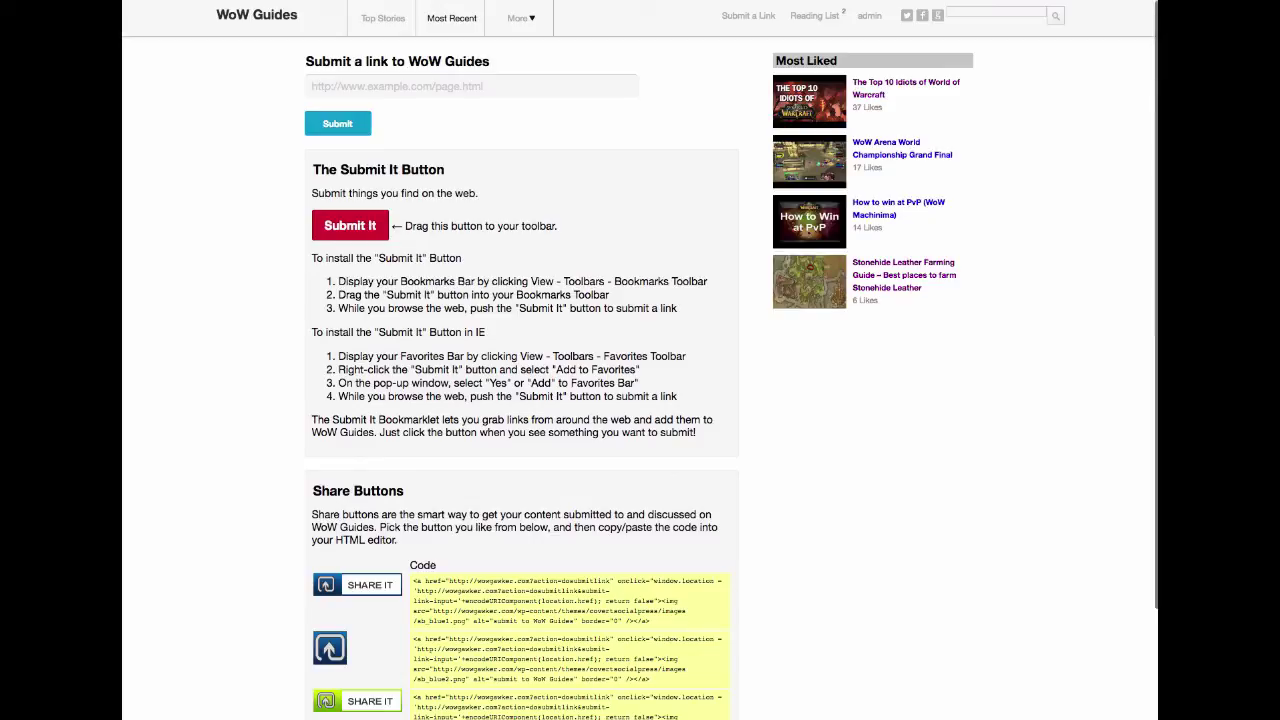
- Examine the Submit a link page on WoW Guides, including the Submit It button instructions and share button codes
scroll(640, 380, down, 1)
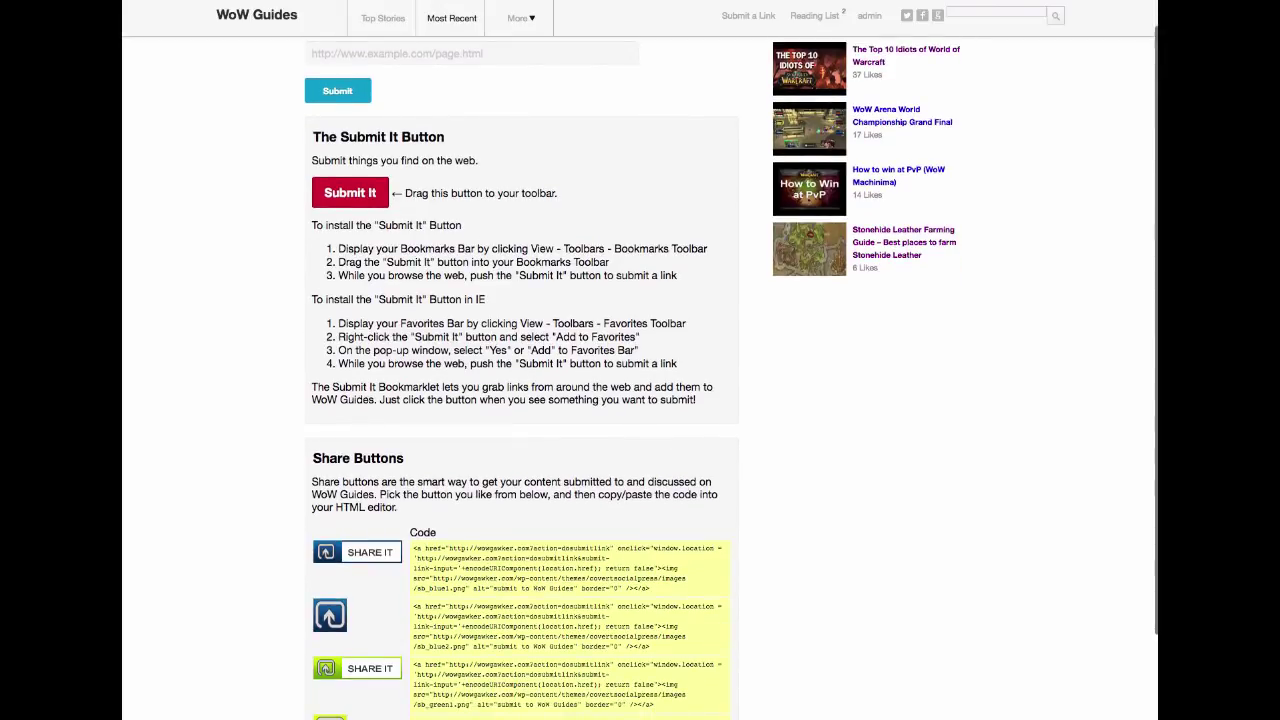
scroll(640, 380, down, 5)
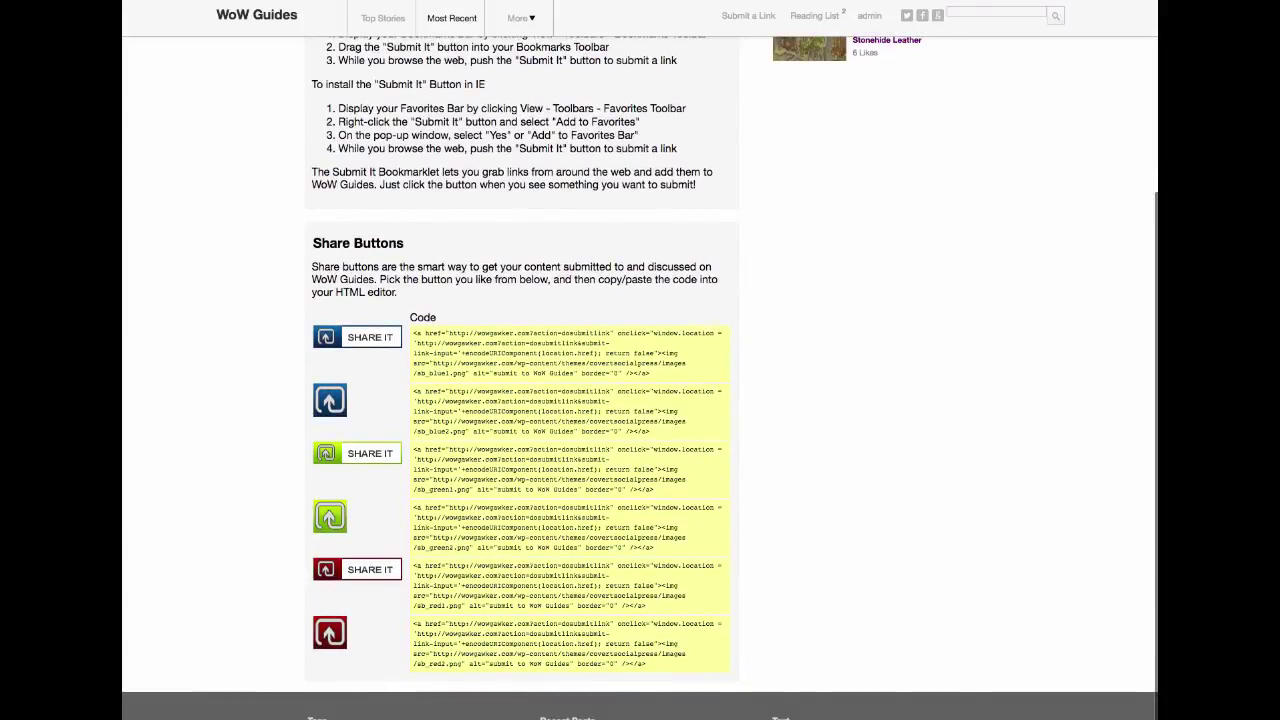
scroll(640, 380, up, 5)
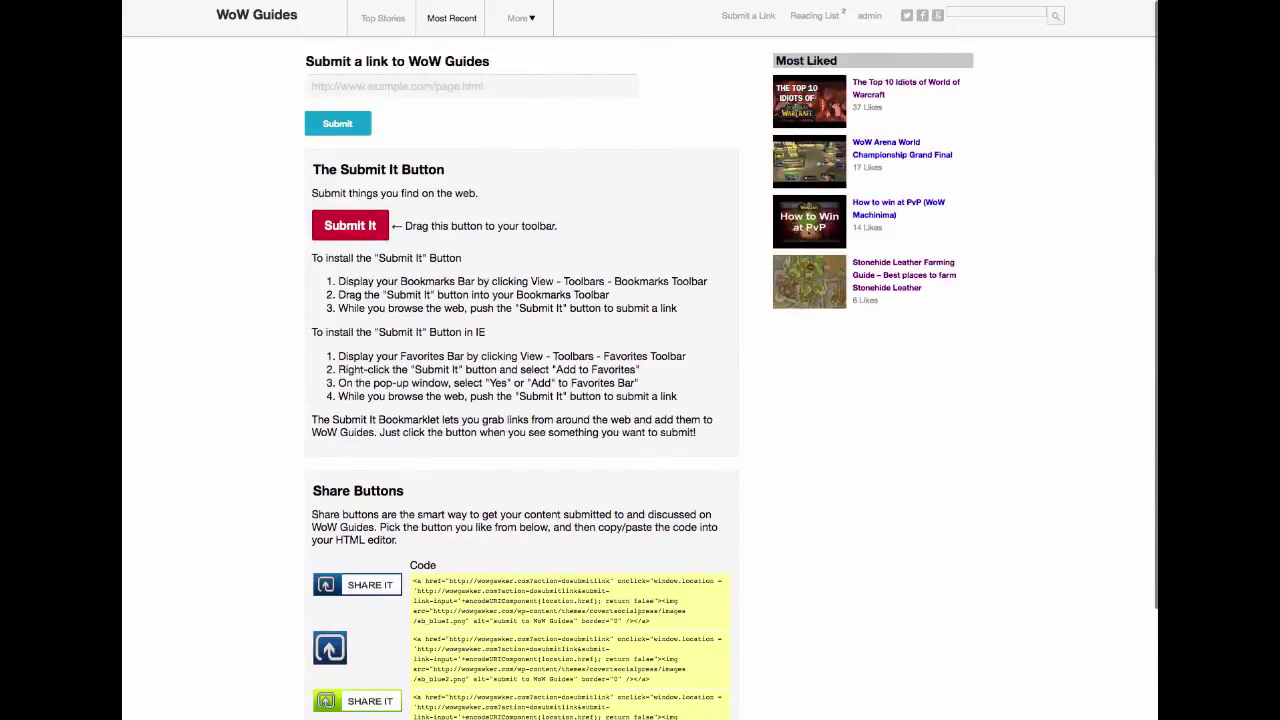